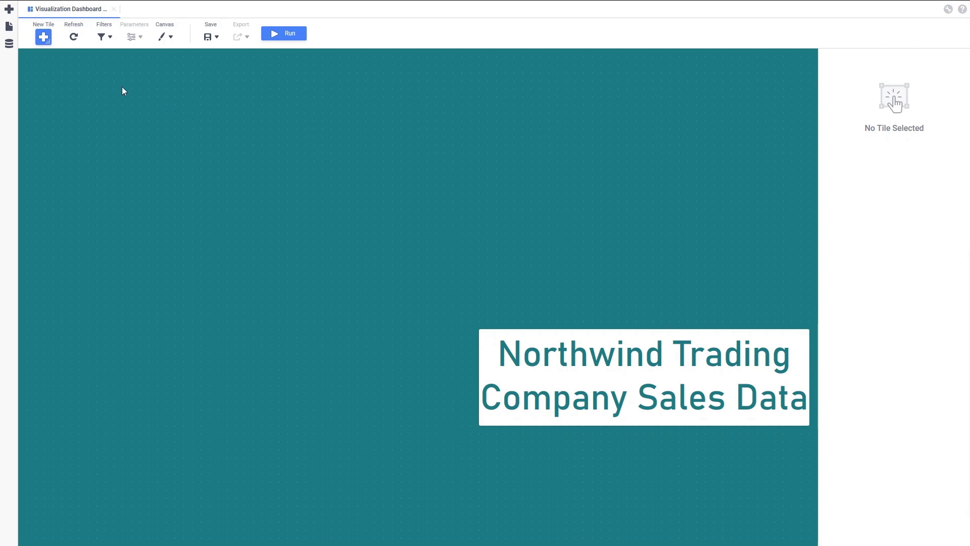
# - Place a new visualization tile at the top-left and resize it to about half the canvas width
pyautogui.click(44, 37)
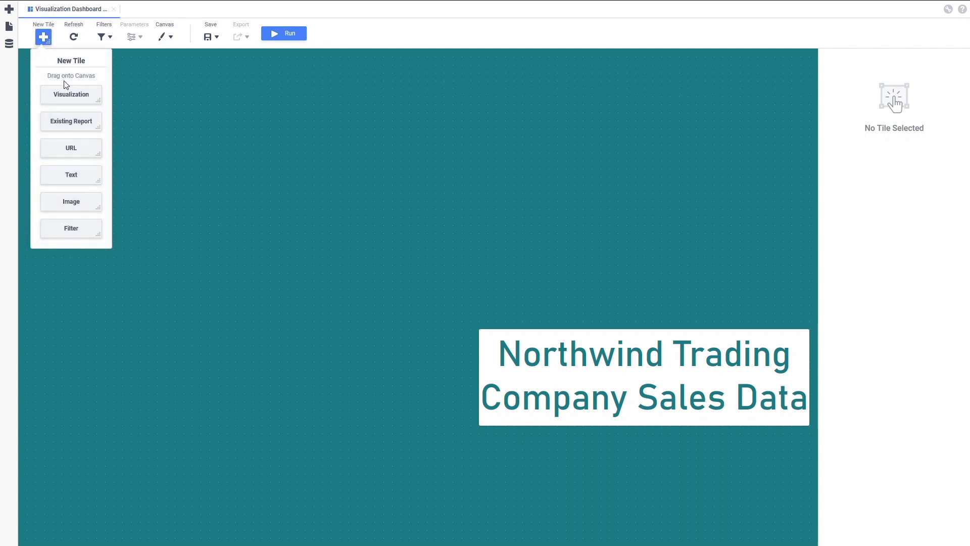
pyautogui.moveTo(64, 93); pyautogui.dragTo(156, 127)
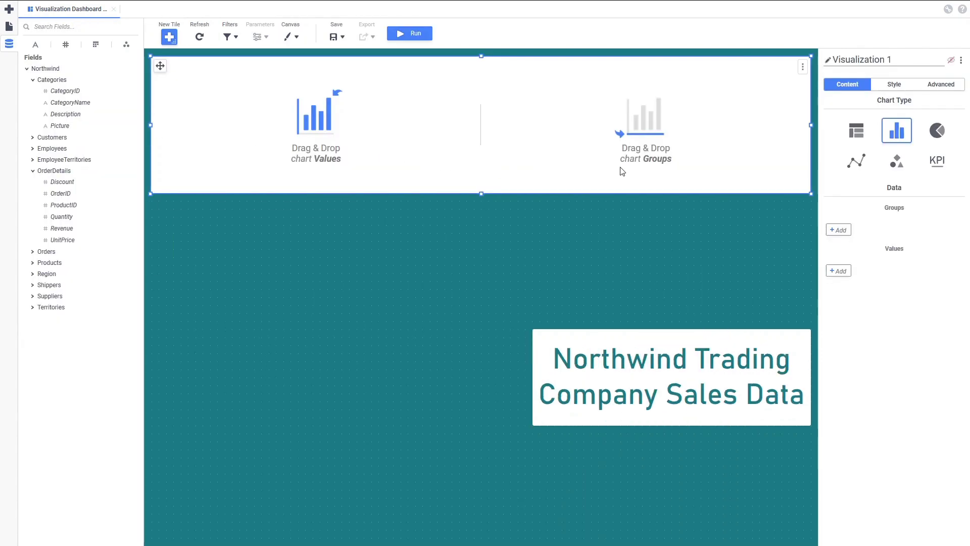
pyautogui.moveTo(811, 194); pyautogui.dragTo(520, 290)
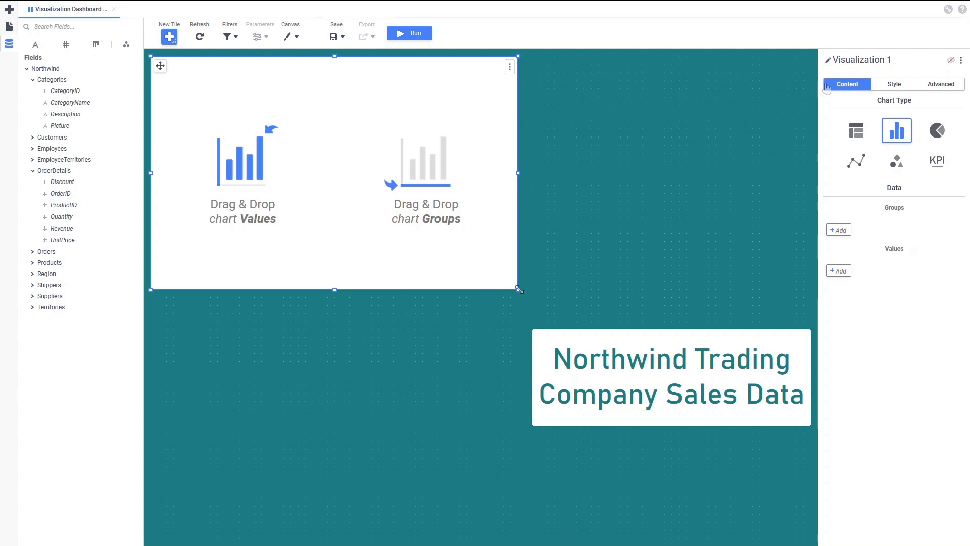
# - Retitle the tile 'Orders by Category' and confirm the title shows by toggling its visibility
pyautogui.moveTo(899, 55); pyautogui.dragTo(830, 65)
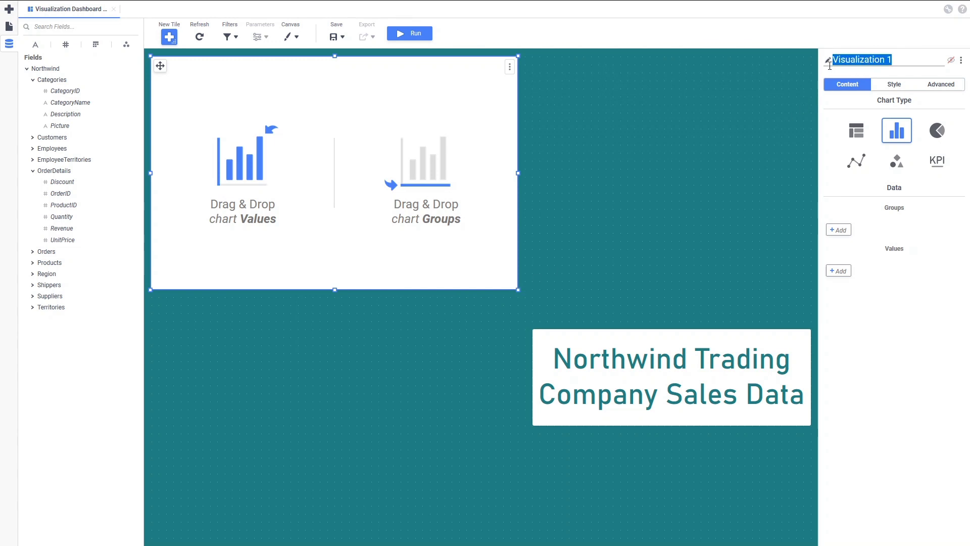
pyautogui.write('Ord')
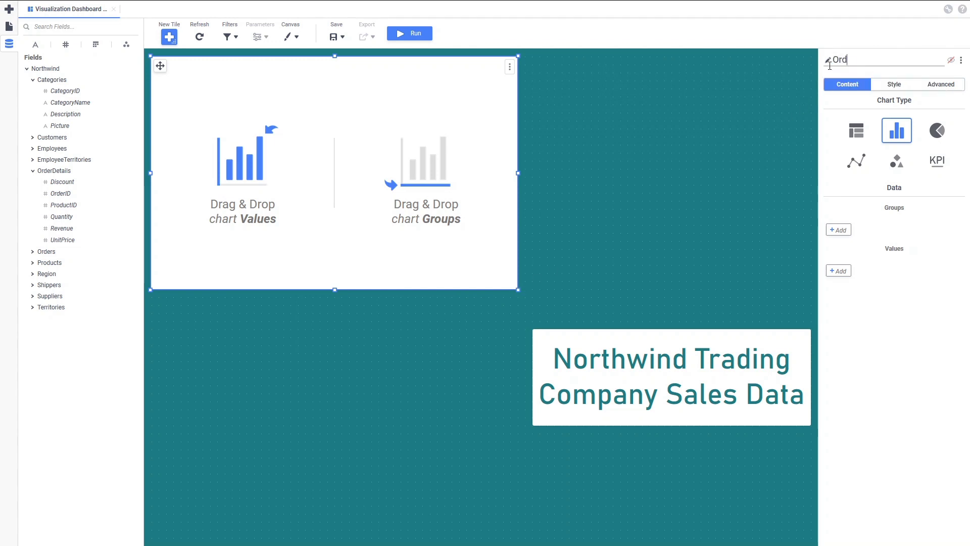
pyautogui.write('ers by Category')
pyautogui.press('Return')
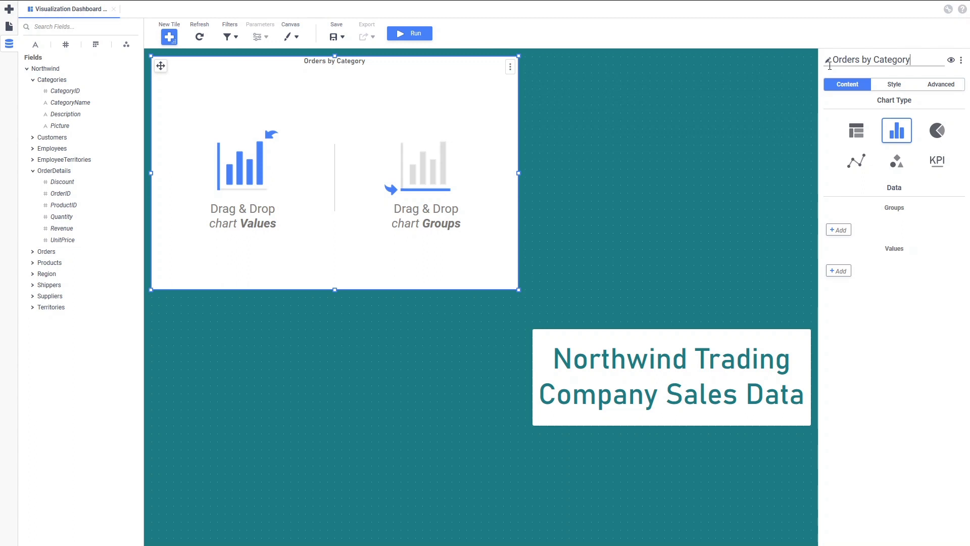
pyautogui.click(953, 61)
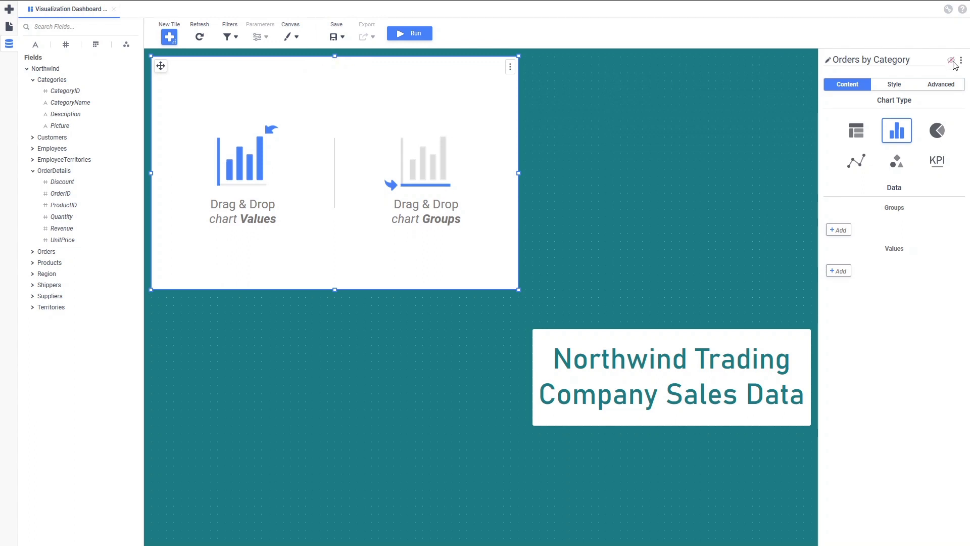
pyautogui.click(953, 61)
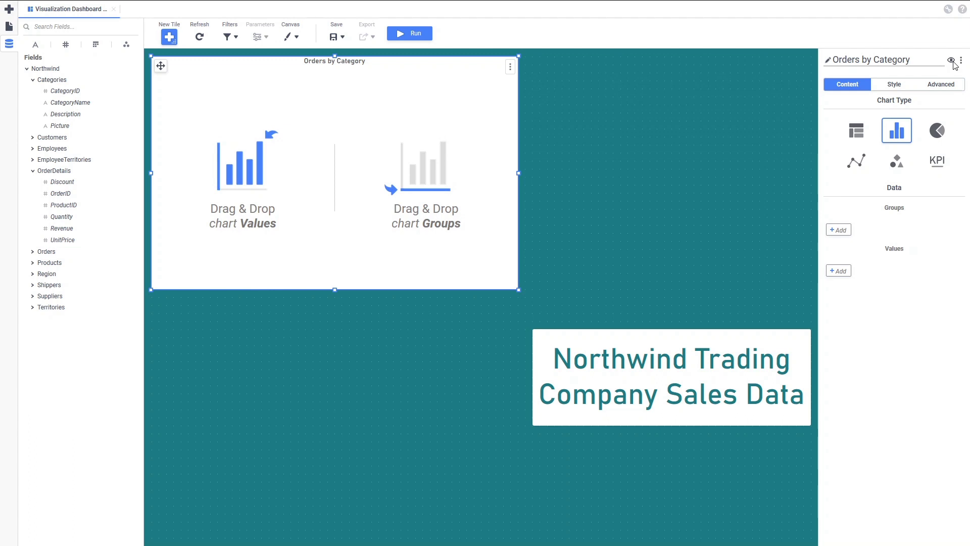
pyautogui.click(954, 62)
pyautogui.click(953, 61)
pyautogui.click(895, 136)
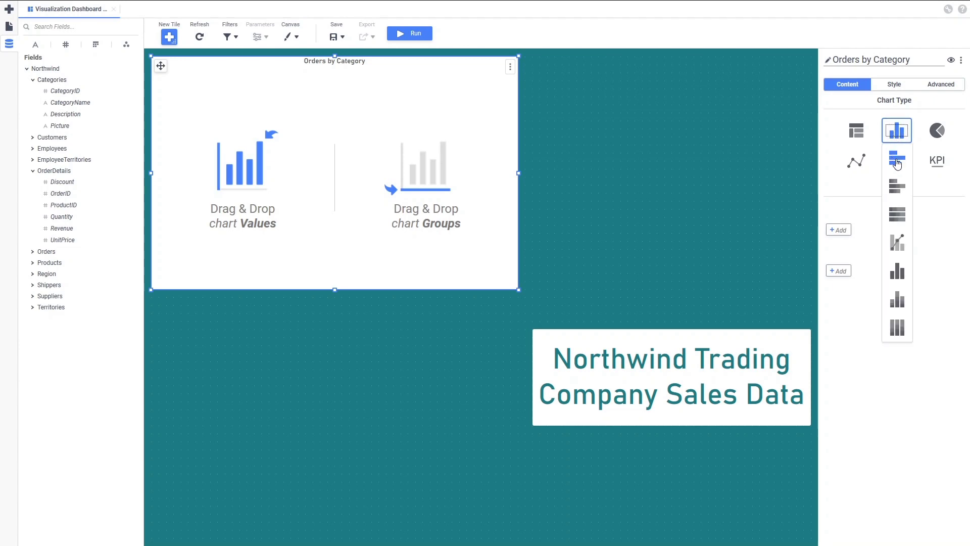
# - Make the tile a horizontal bar chart grouped by CategoryName with summed Quantity as values
pyautogui.click(896, 158)
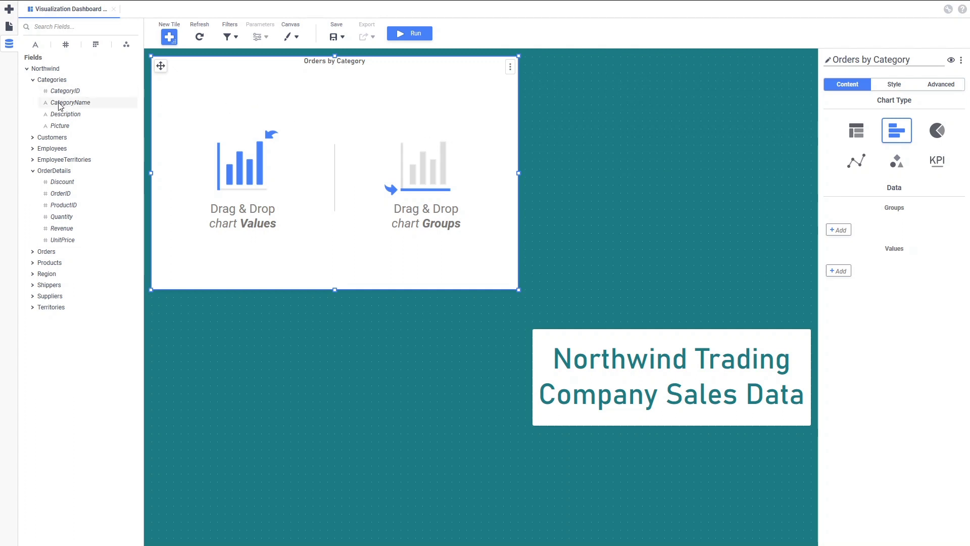
pyautogui.moveTo(66, 103); pyautogui.dragTo(432, 250)
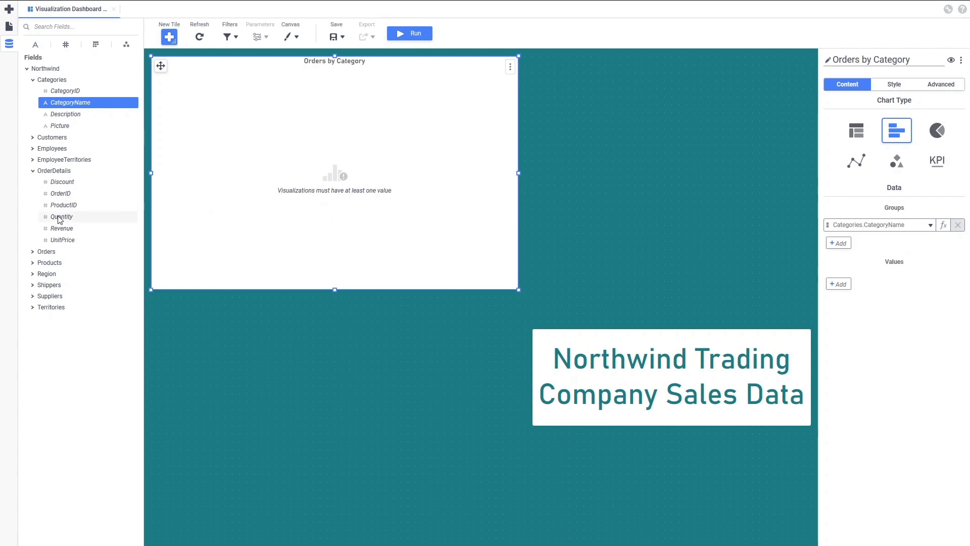
pyautogui.moveTo(61, 216); pyautogui.dragTo(905, 306)
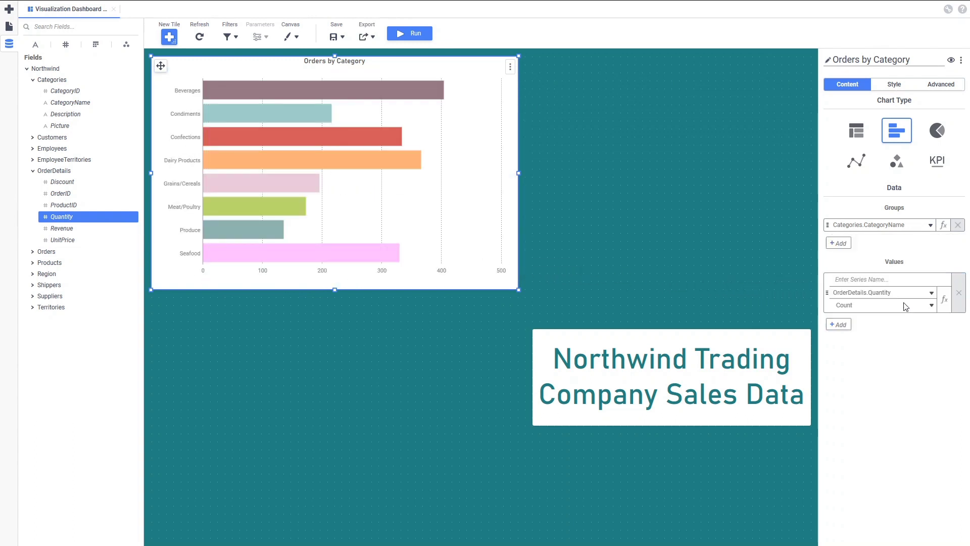
pyautogui.click(931, 306)
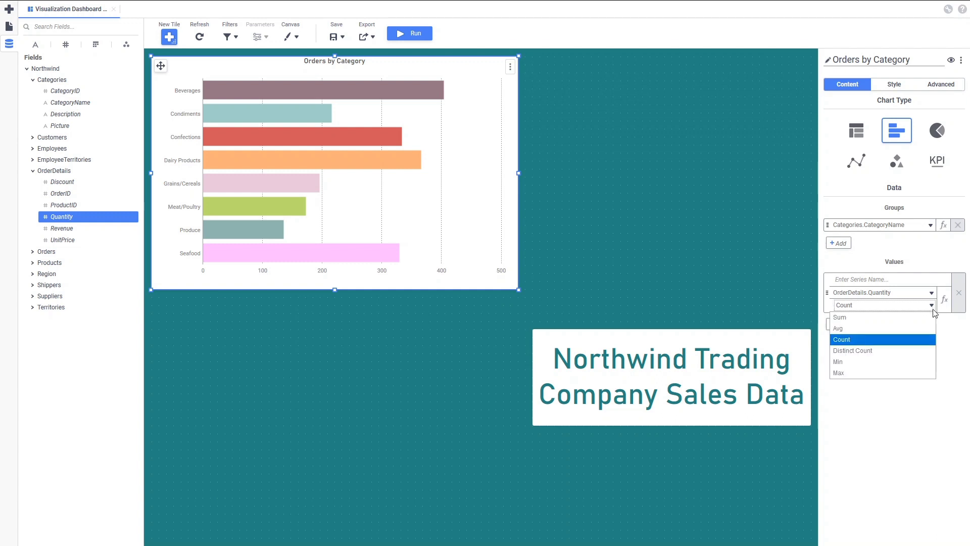
pyautogui.click(933, 318)
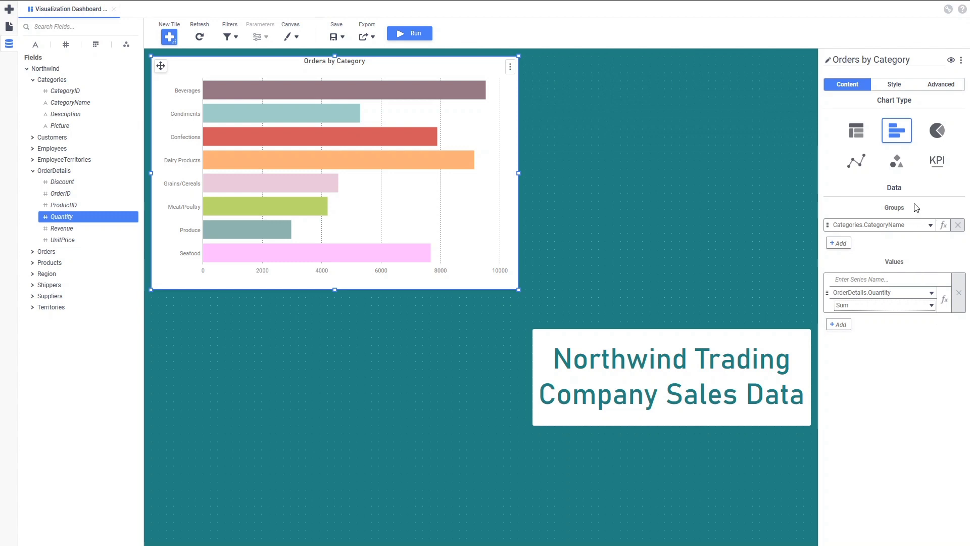
# - Apply the Pomegranate Bloom colour theme to the bar chart
pyautogui.click(897, 94)
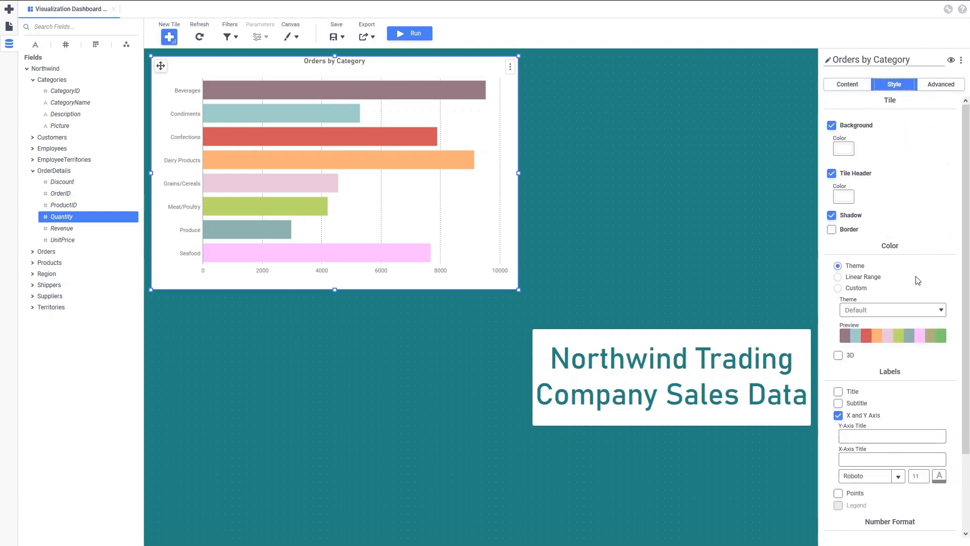
pyautogui.click(922, 316)
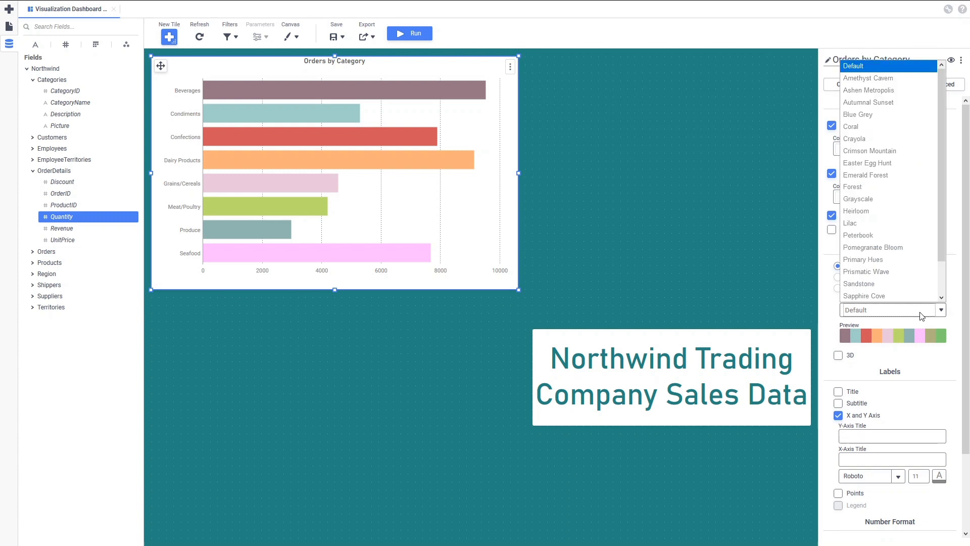
pyautogui.click(911, 249)
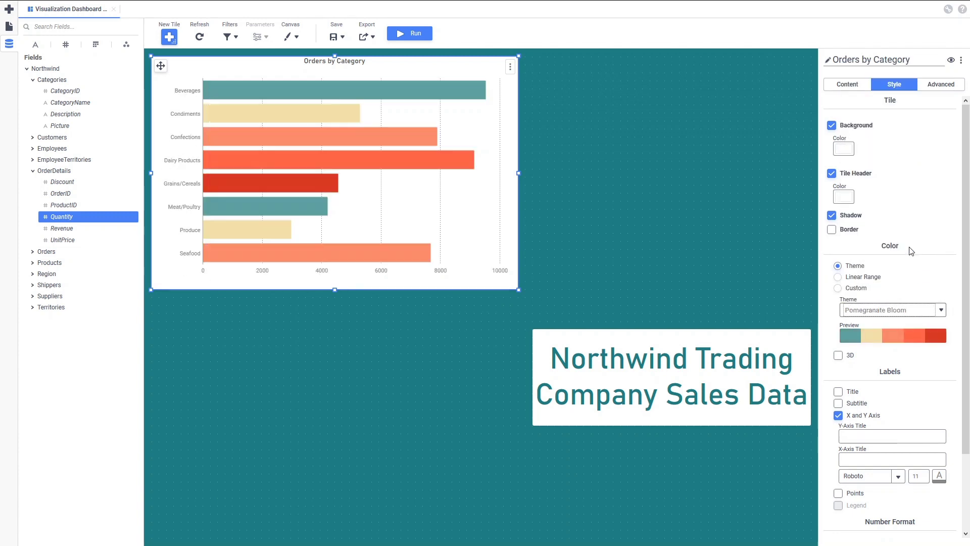
# - Title the Y axis 'Category' and the X axis 'Units Sold', and enable the 1000 separator
pyautogui.click(894, 436)
pyautogui.write('Cate')
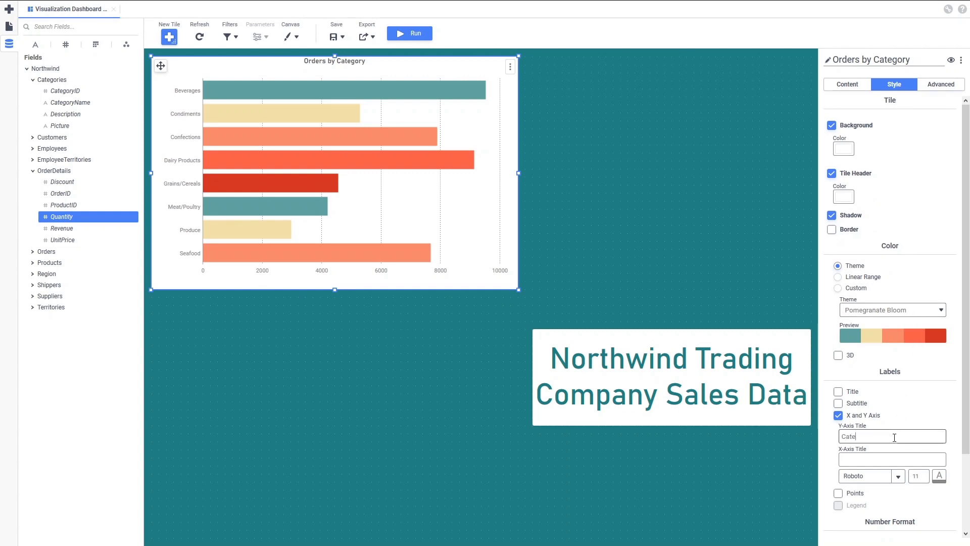
pyautogui.write('gory')
pyautogui.press('Tab')
pyautogui.write('U')
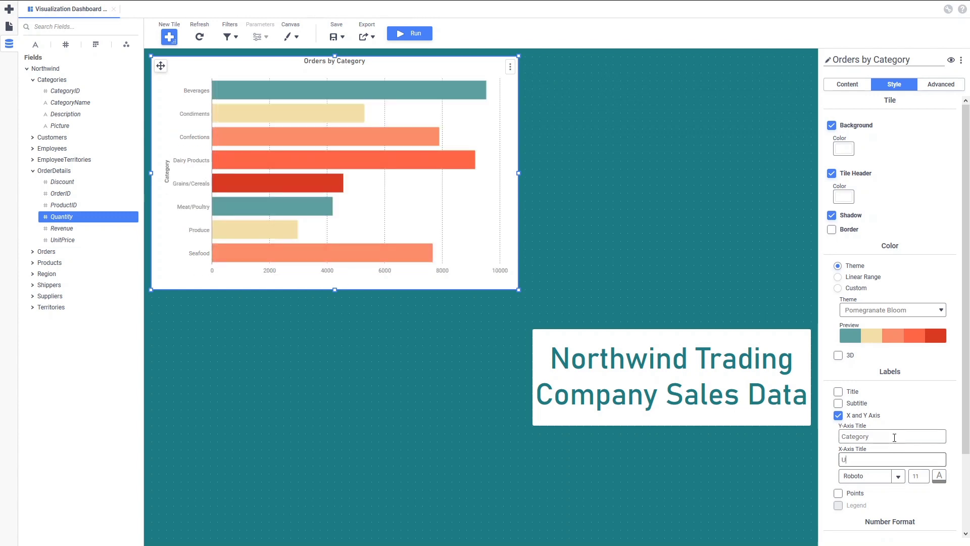
pyautogui.write('nits Sold')
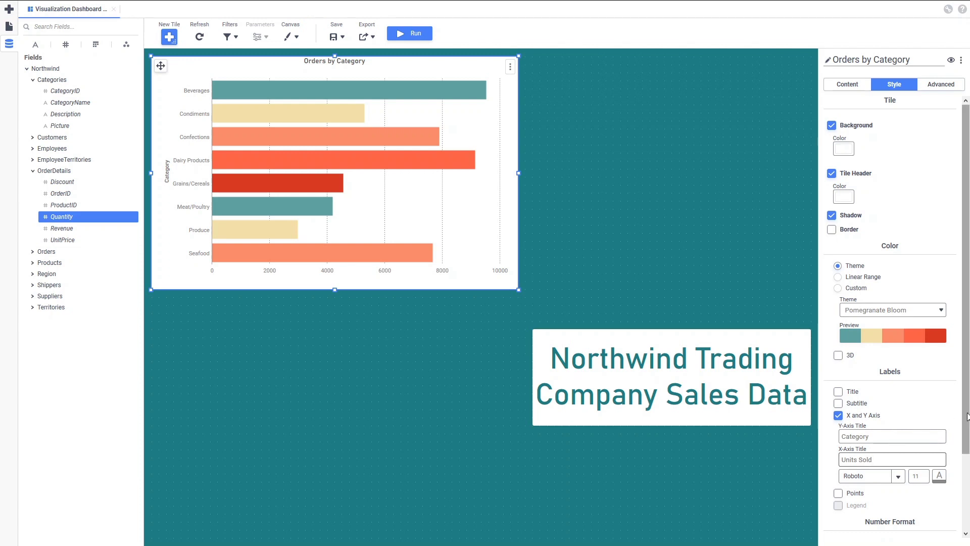
pyautogui.scroll(-1, 967, 441)
pyautogui.moveTo(968, 442); pyautogui.dragTo(965, 509)
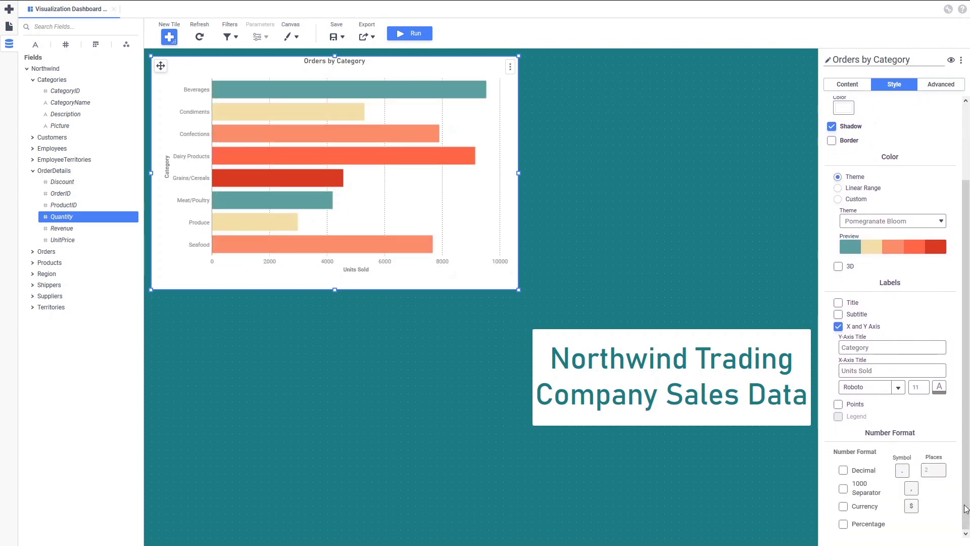
pyautogui.click(843, 489)
pyautogui.click(941, 85)
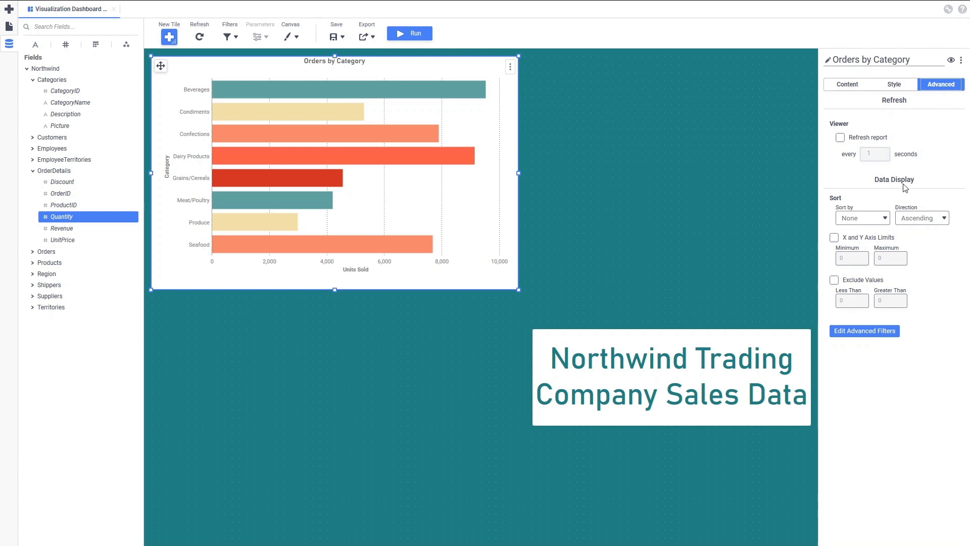
# - Sort the bars by data values in ascending order
pyautogui.click(887, 218)
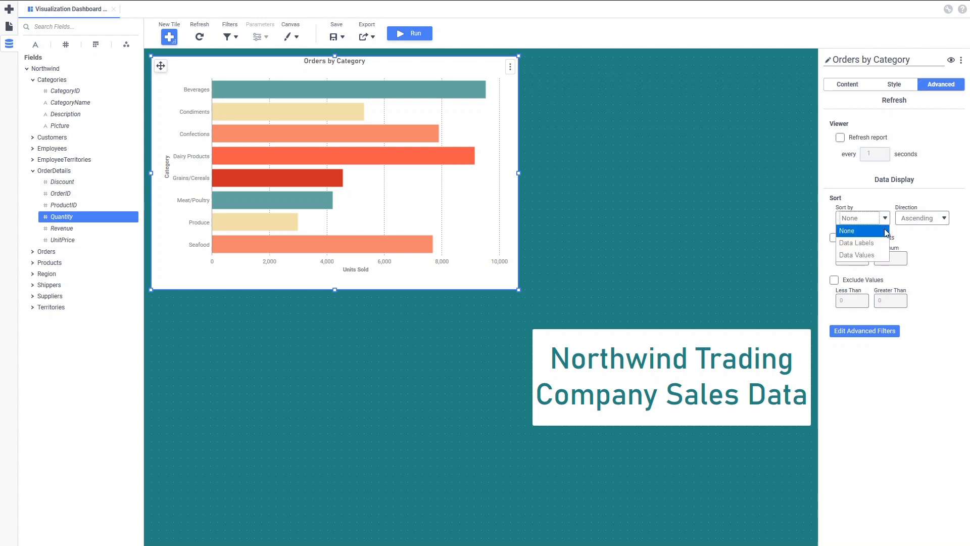
pyautogui.click(879, 255)
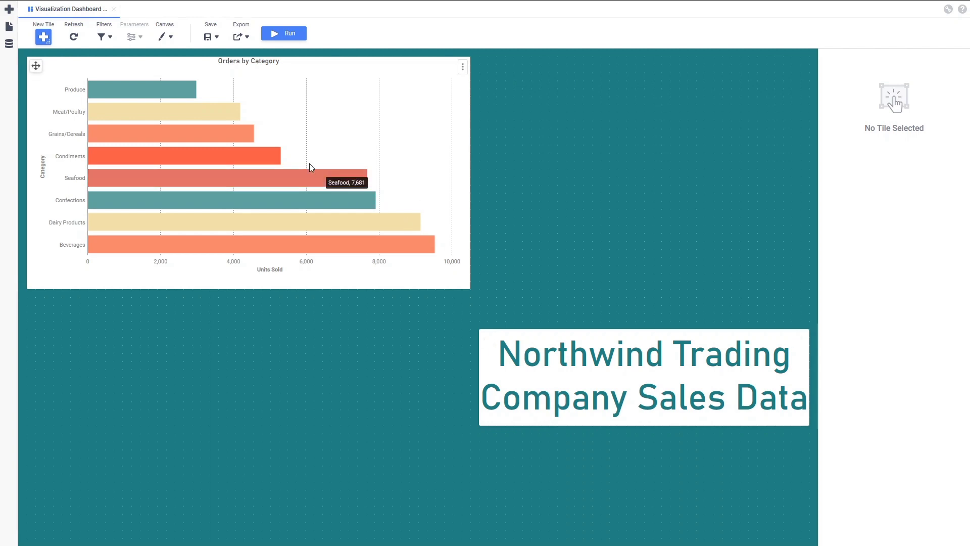
# - Place a second visualization tile beside the Orders by Category chart and adjust its size
pyautogui.click(43, 37)
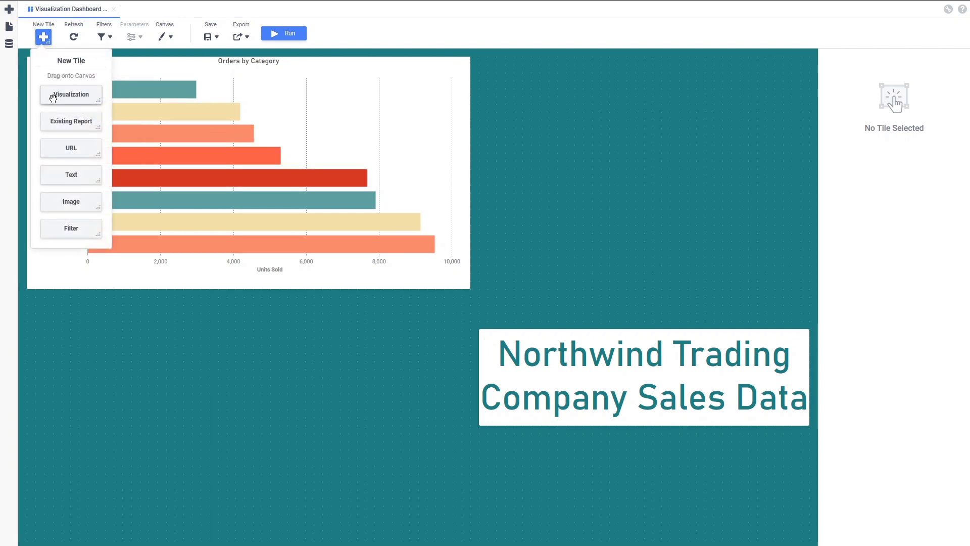
pyautogui.moveTo(53, 99); pyautogui.dragTo(665, 163)
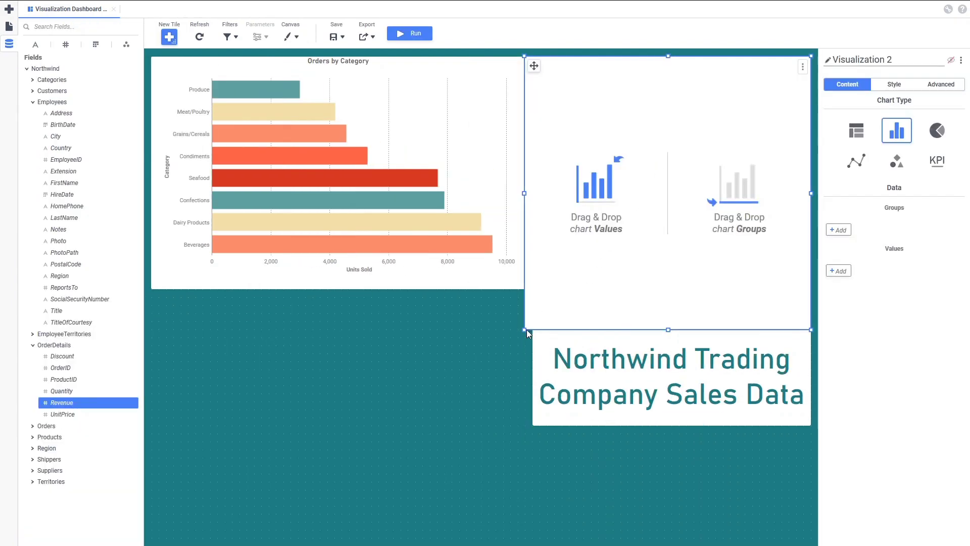
pyautogui.moveTo(524, 329); pyautogui.dragTo(532, 321)
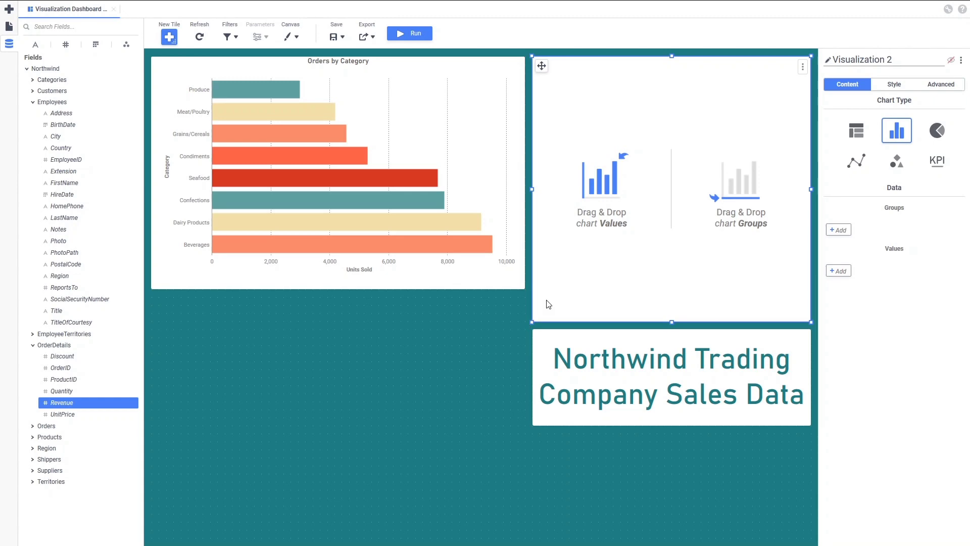
# - Rename the second tile to 'Employee Revenue' and switch it to a table
pyautogui.moveTo(914, 57); pyautogui.dragTo(831, 60)
pyautogui.write('Em')
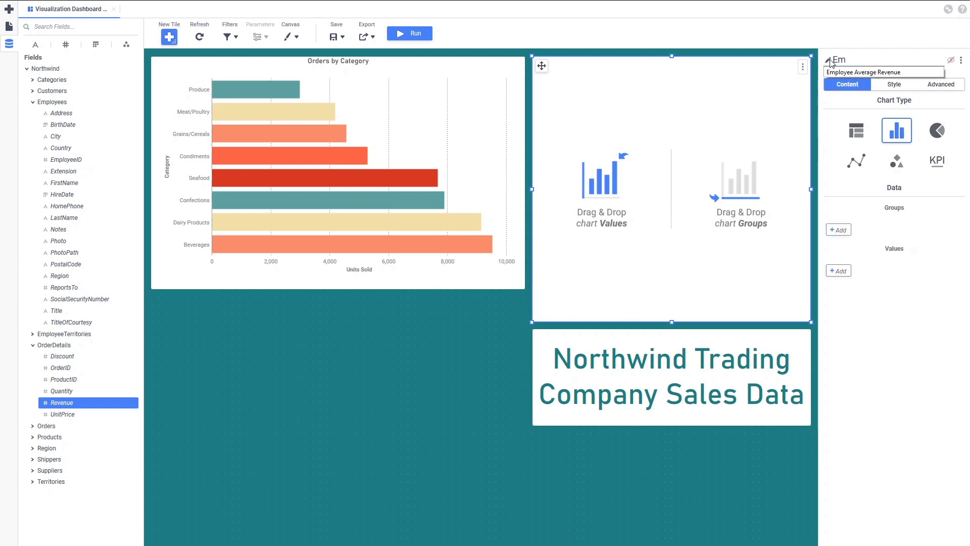
pyautogui.write('ployee Revenue')
pyautogui.press('Return')
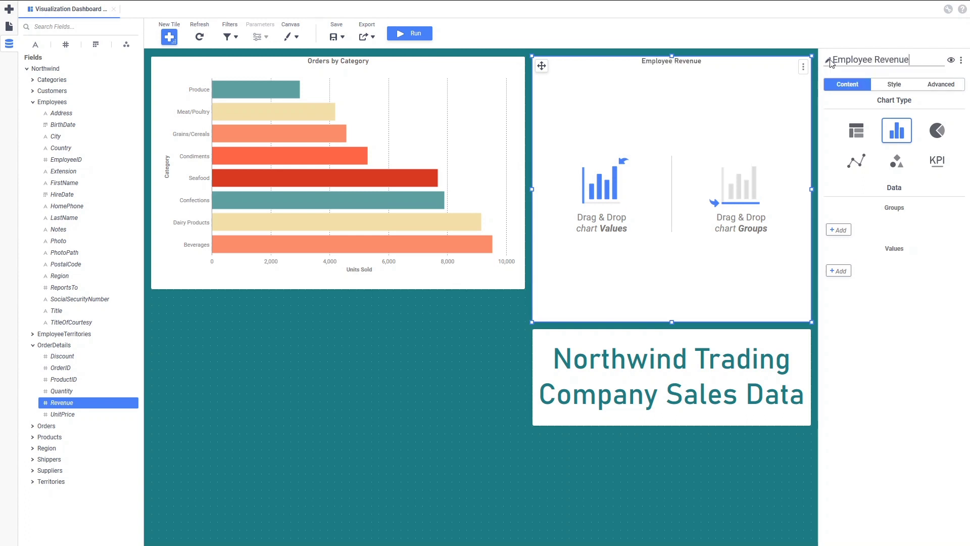
pyautogui.click(857, 135)
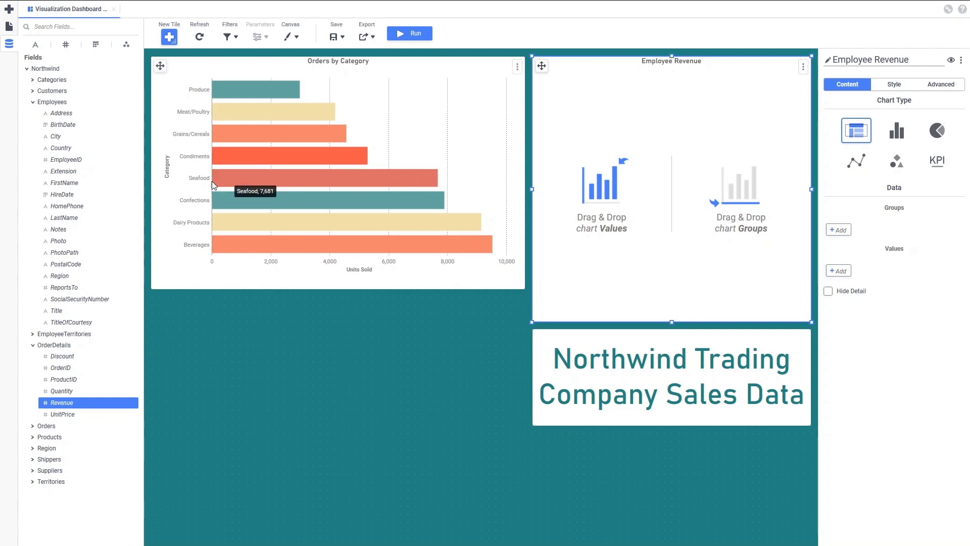
pyautogui.click(65, 219)
# - Group the table by LastName with summed Revenue values and detail rows hidden
pyautogui.moveTo(65, 221); pyautogui.dragTo(732, 279)
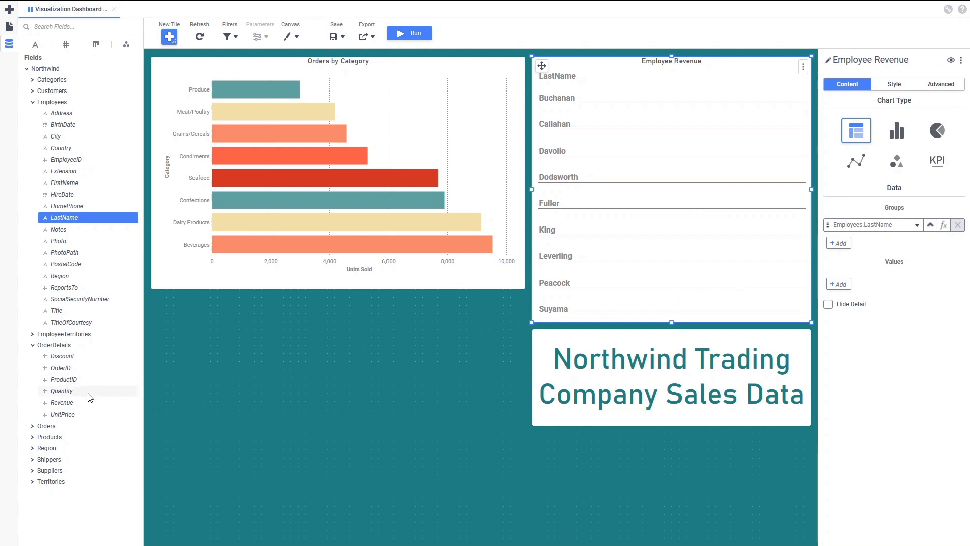
pyautogui.moveTo(65, 402); pyautogui.dragTo(909, 303)
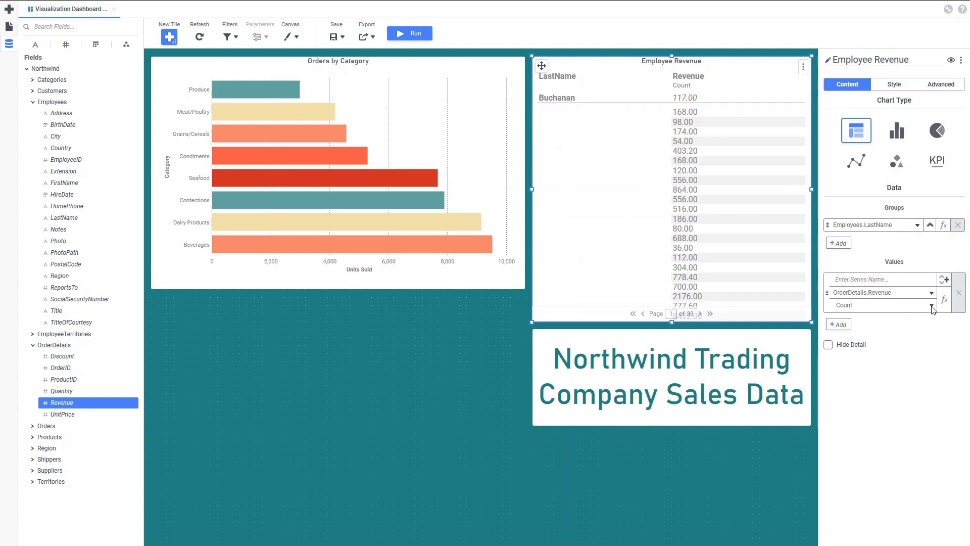
pyautogui.click(932, 306)
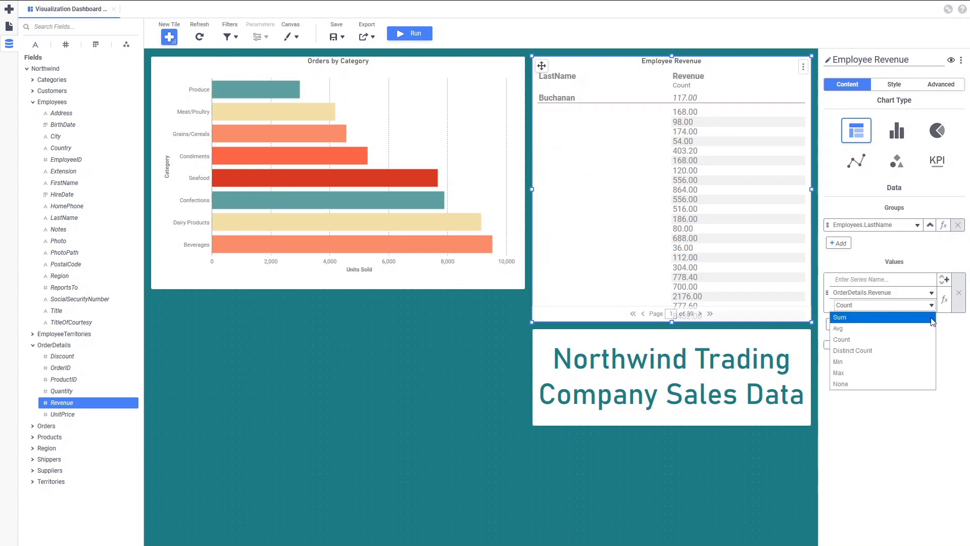
pyautogui.click(933, 318)
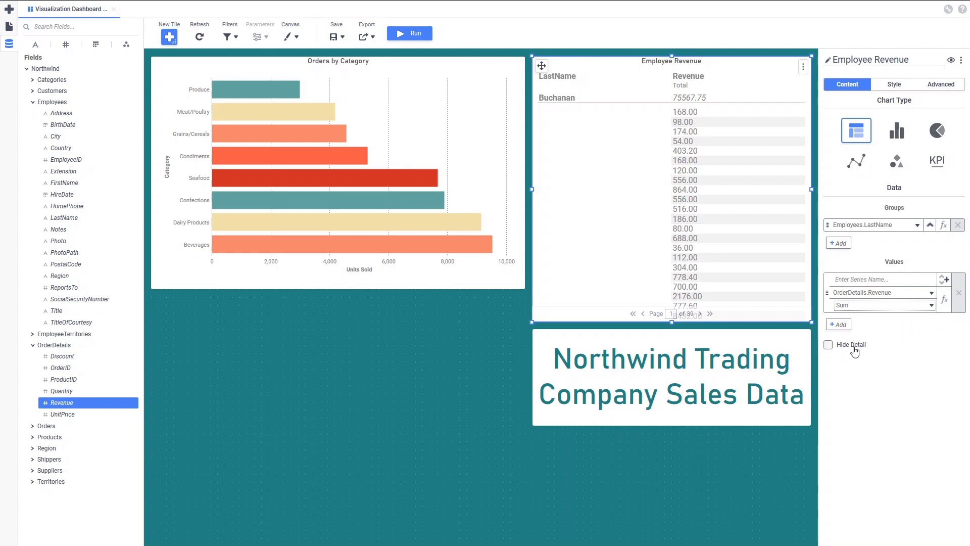
pyautogui.click(829, 349)
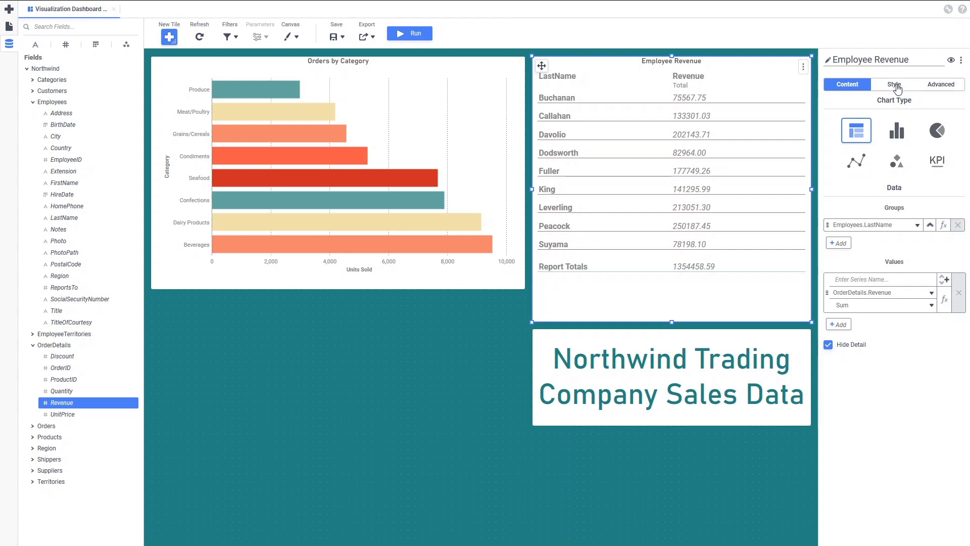
# - Apply the Pomegranate Bloom theme and format revenue as currency with decimals and 1000 separators
pyautogui.click(897, 88)
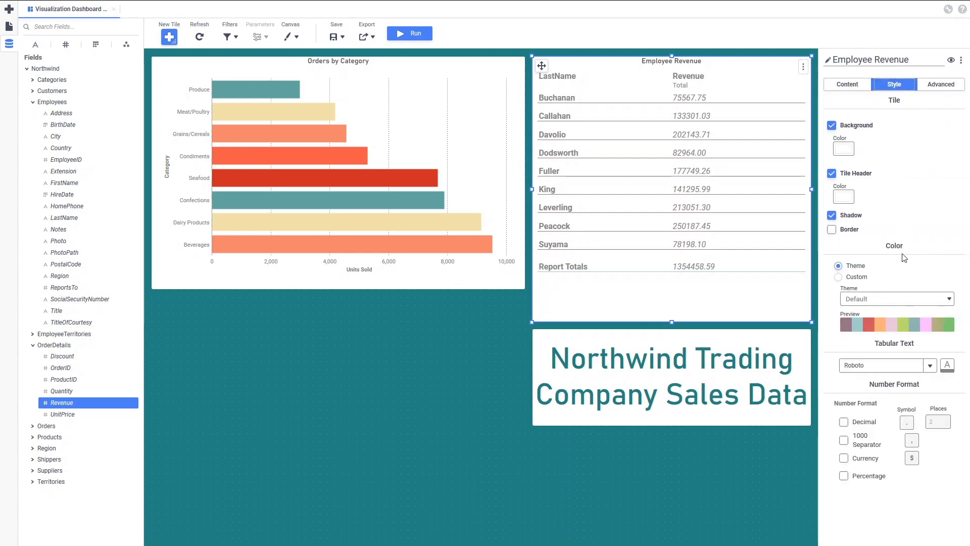
pyautogui.click(904, 299)
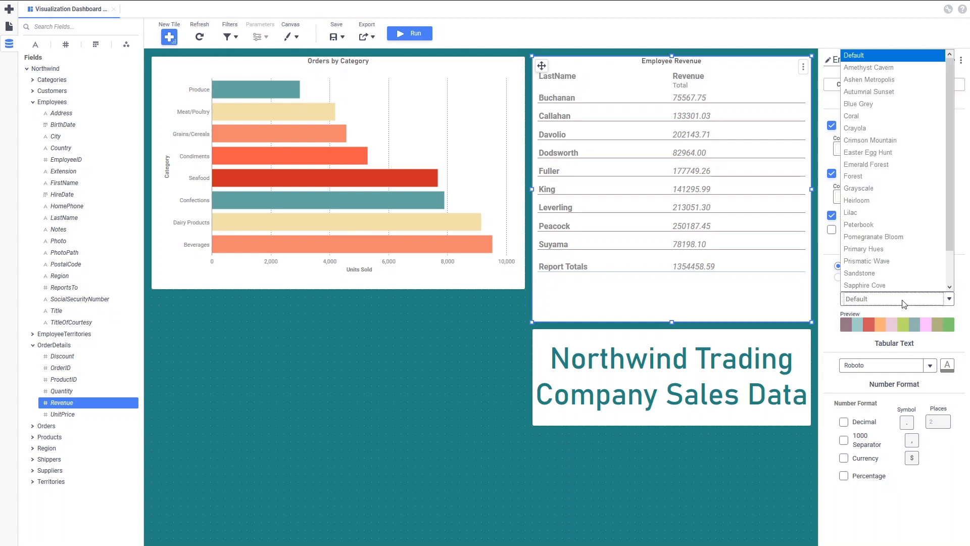
pyautogui.click(895, 238)
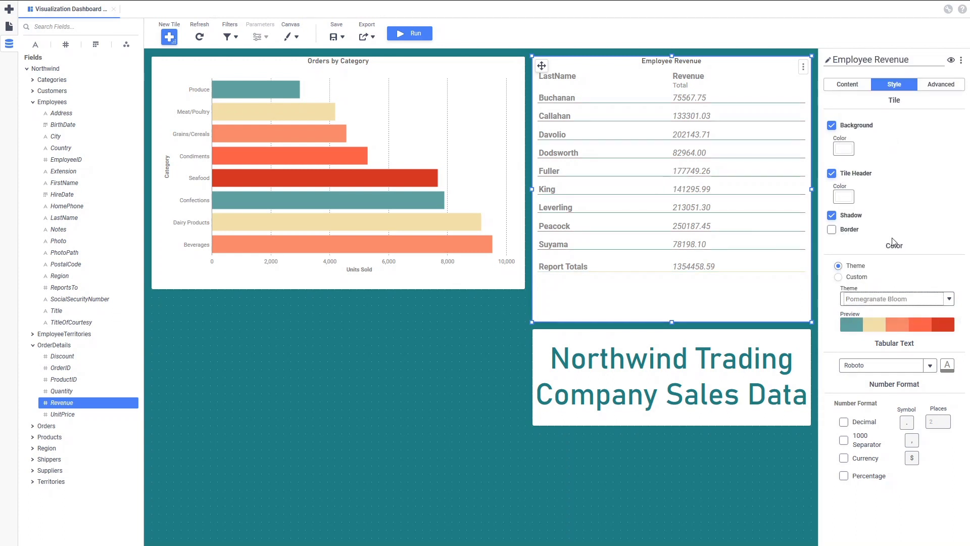
pyautogui.click(844, 423)
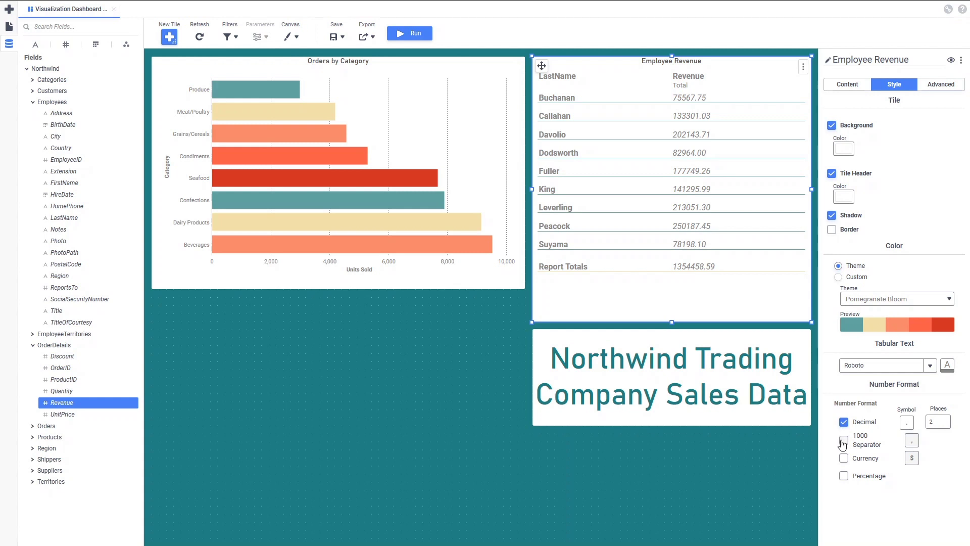
pyautogui.click(844, 444)
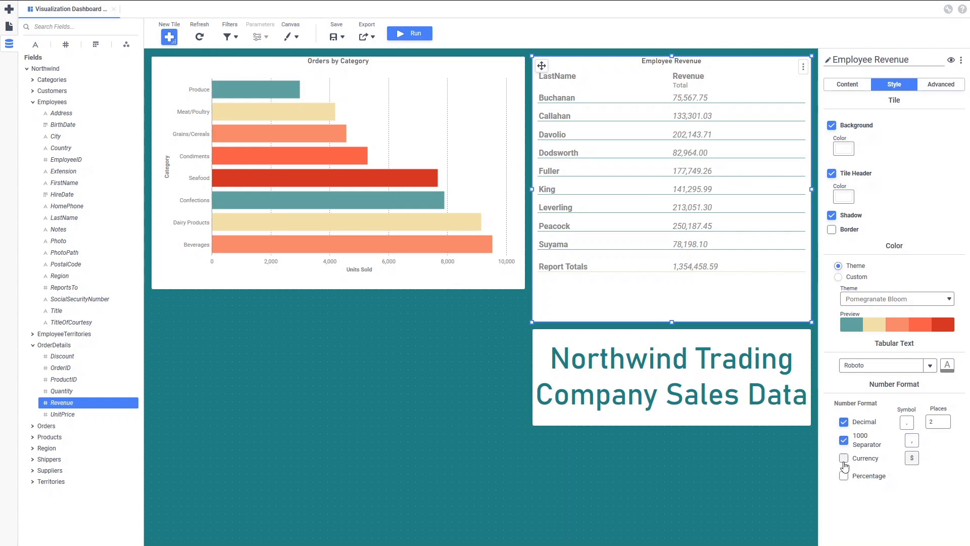
pyautogui.click(844, 462)
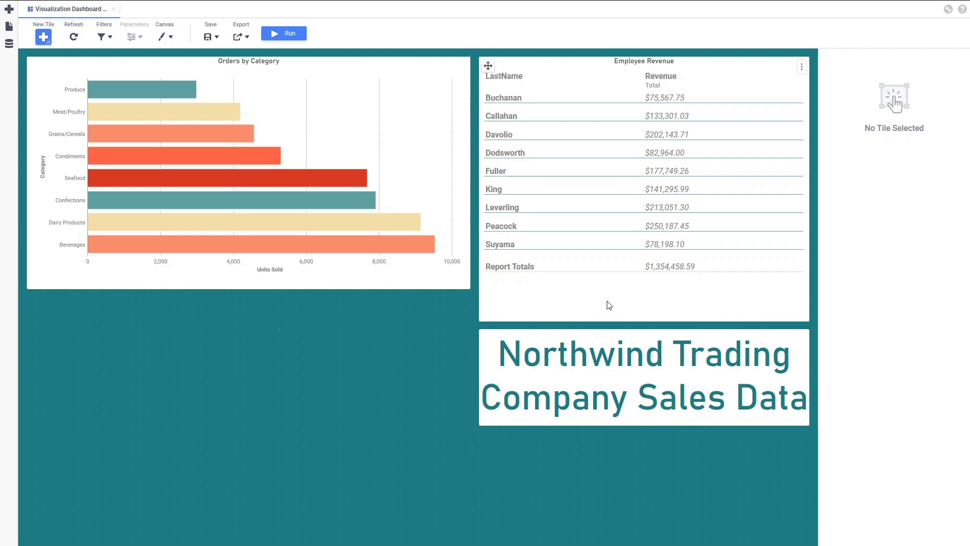
# - Place a third visualization tile below the bar chart and size it to fit
pyautogui.moveTo(187, 151)
pyautogui.click(43, 36)
pyautogui.moveTo(54, 90); pyautogui.dragTo(204, 413)
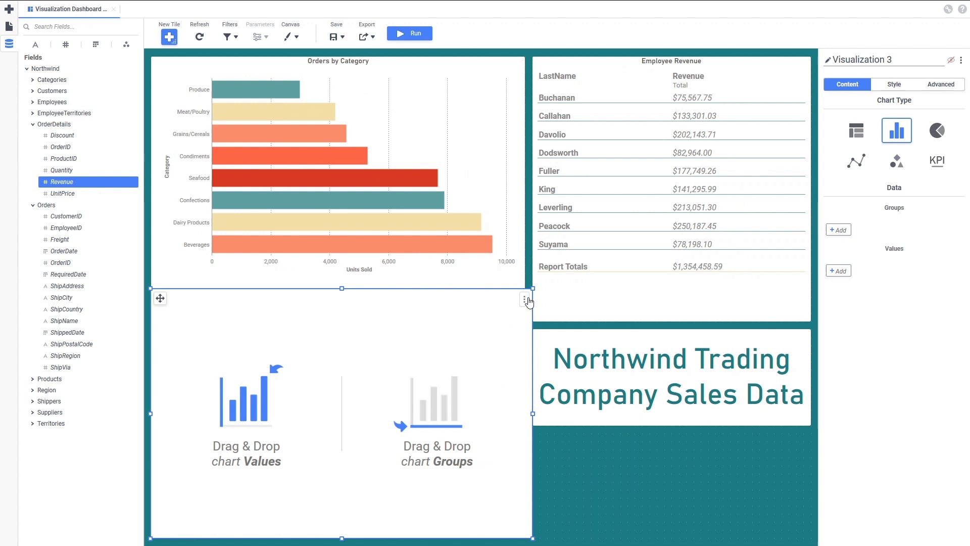
pyautogui.moveTo(531, 291); pyautogui.dragTo(526, 298)
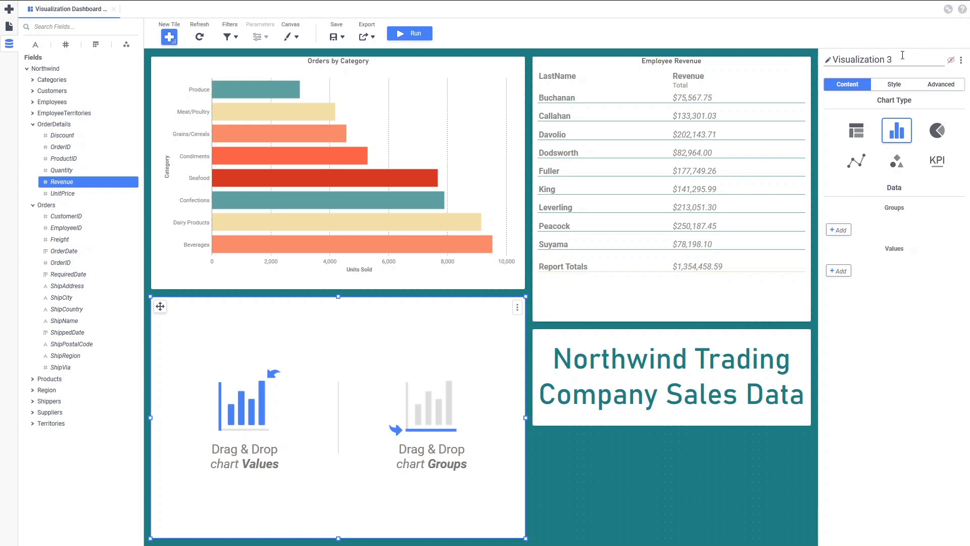
# - Rename the tile to 'Average Revenue' and make it a spline area chart
pyautogui.moveTo(903, 55); pyautogui.dragTo(829, 56)
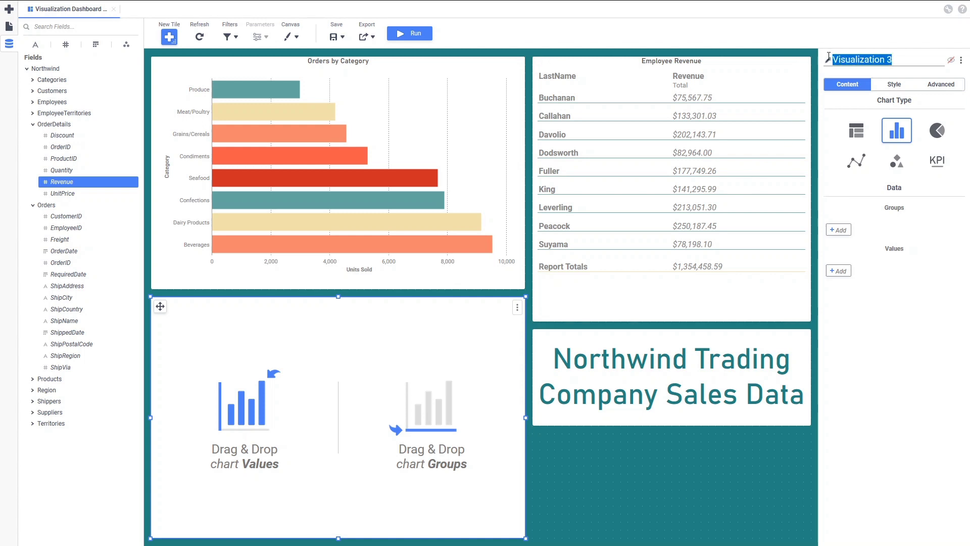
pyautogui.write('Average Re')
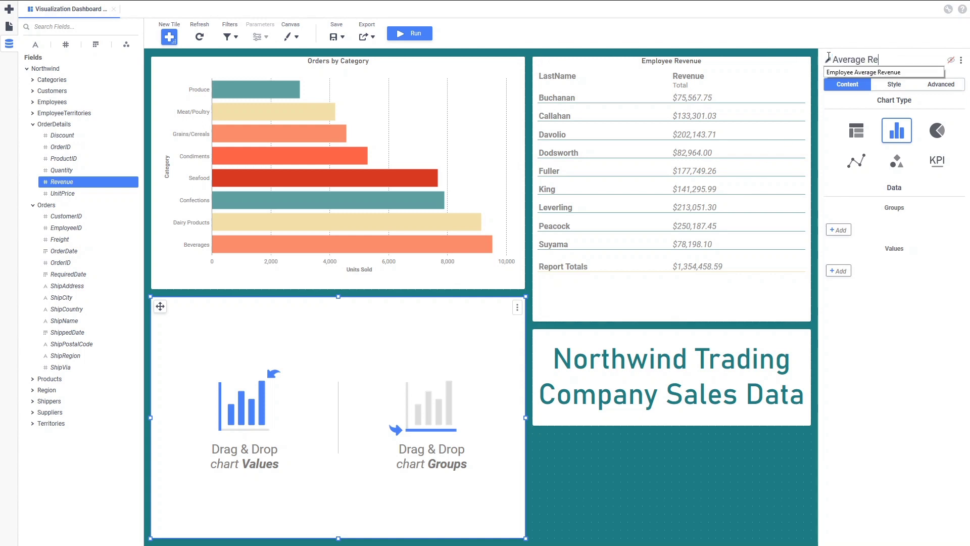
pyautogui.write('venue')
pyautogui.press('Return')
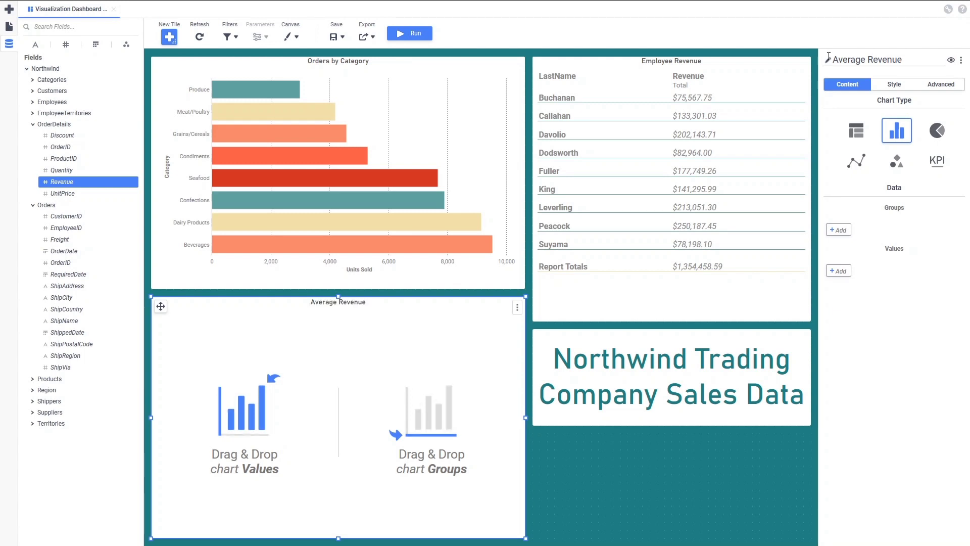
pyautogui.click(856, 170)
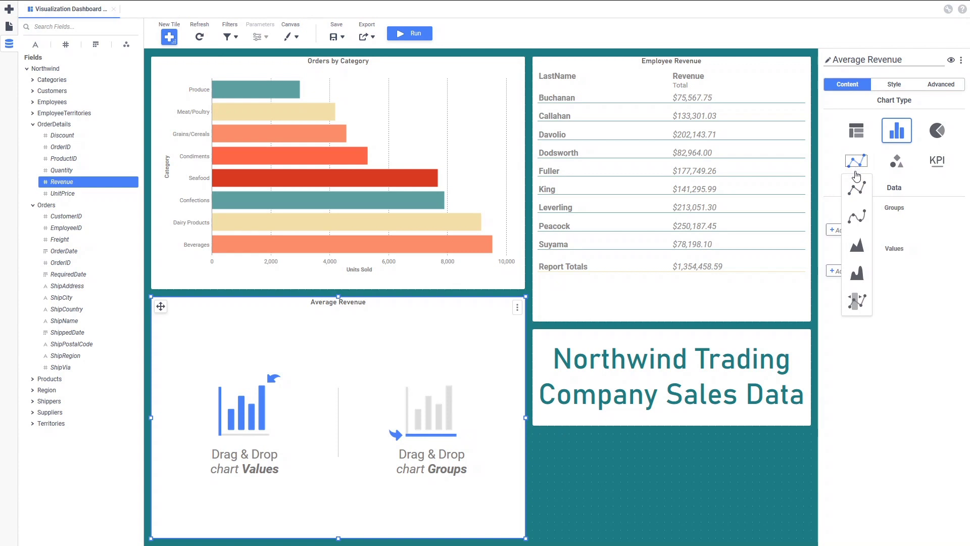
pyautogui.click(857, 276)
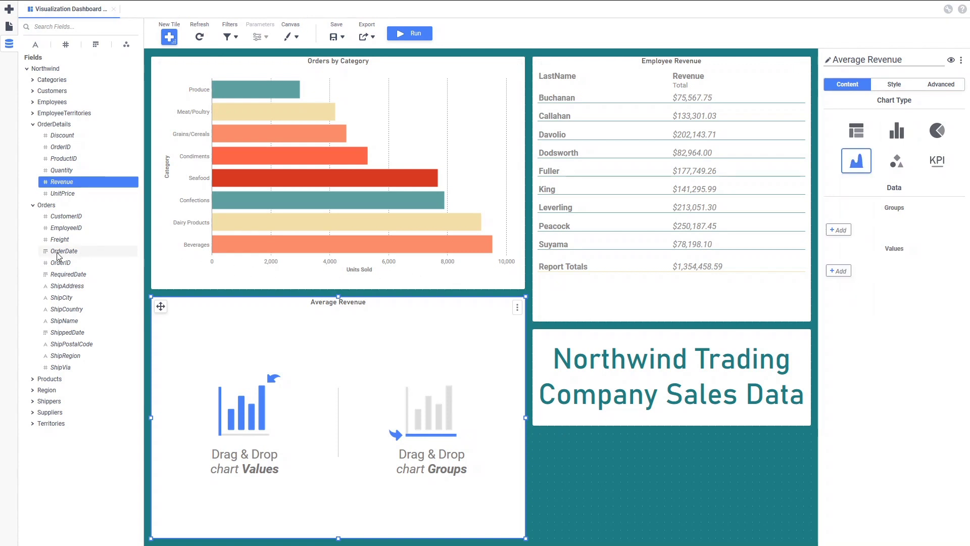
# - Group the area chart by OrderDate and plot Revenue with the Avg aggregation
pyautogui.moveTo(56, 253); pyautogui.dragTo(430, 418)
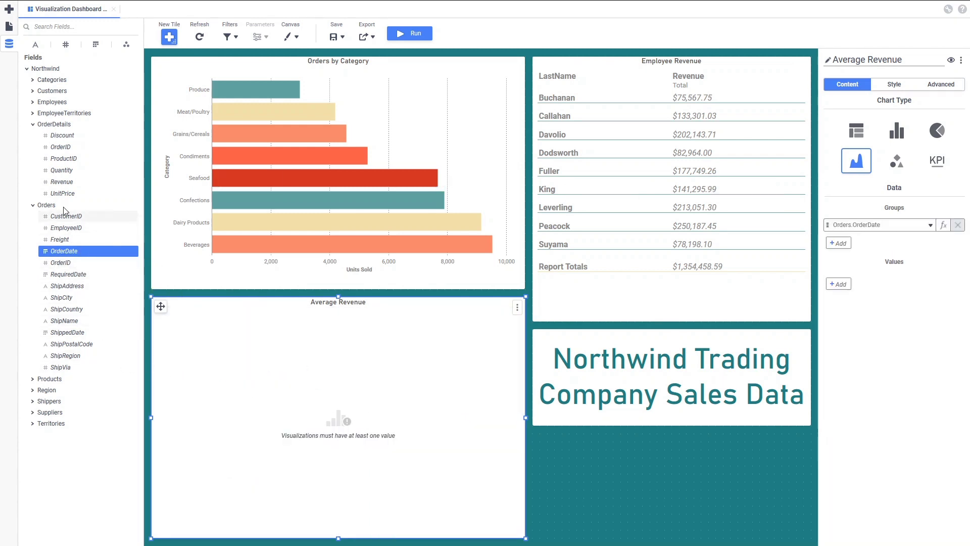
pyautogui.moveTo(62, 182); pyautogui.dragTo(243, 422)
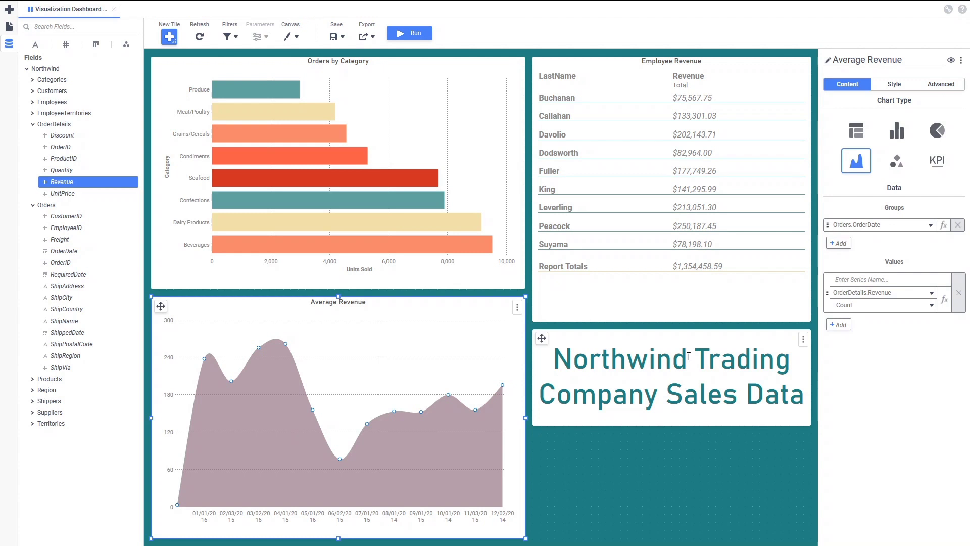
pyautogui.click(892, 305)
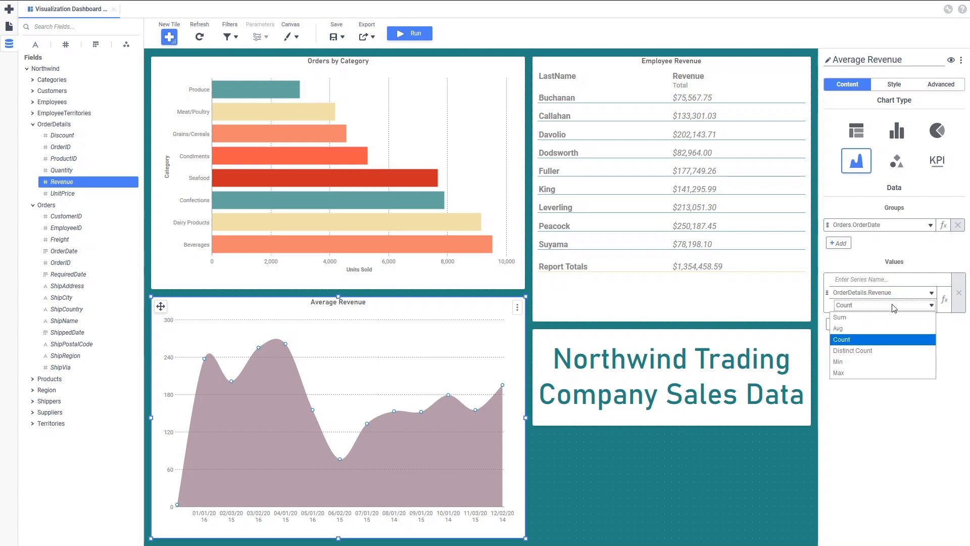
pyautogui.click(889, 328)
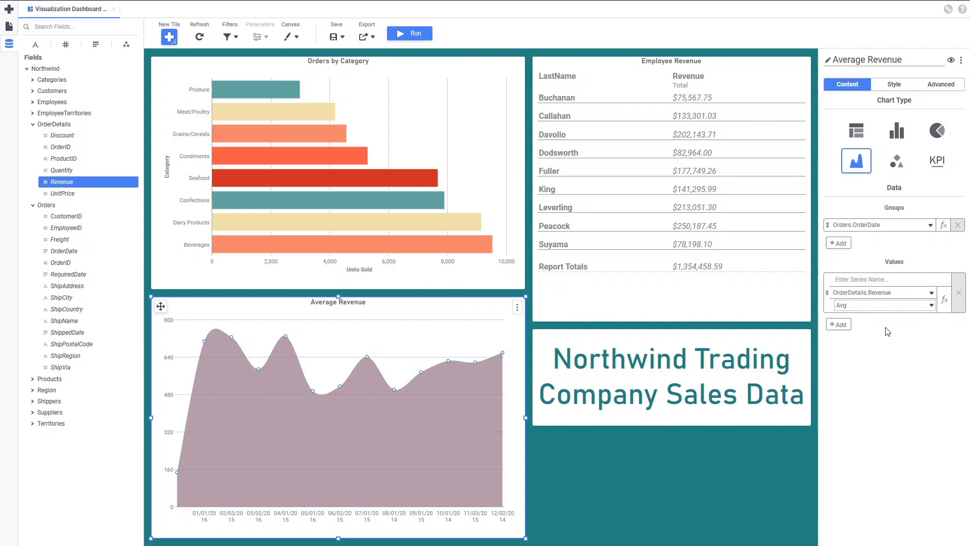
pyautogui.click(946, 227)
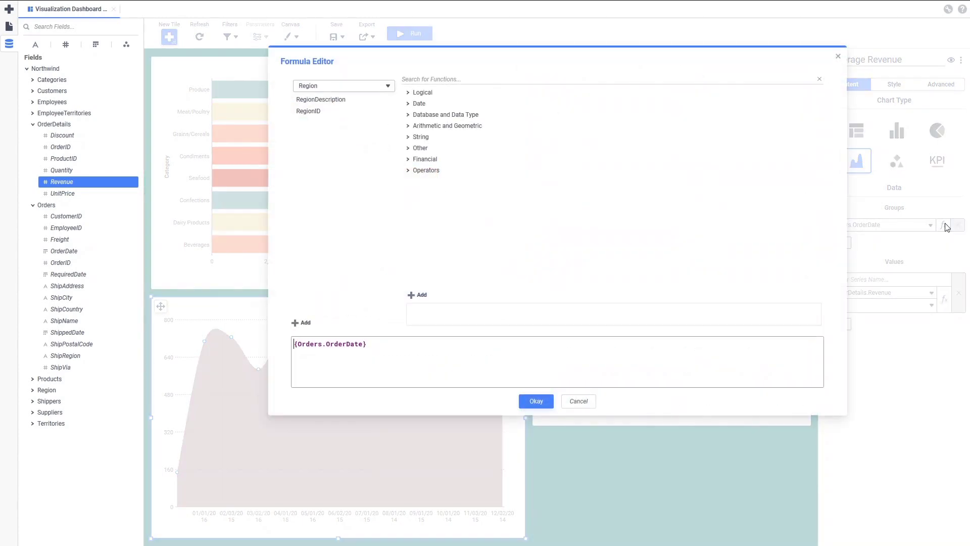
# - Regroup the Average Revenue chart by Year({Orders.OrderDate}) instead of individual order dates
pyautogui.click(416, 77)
pyautogui.write('Year')
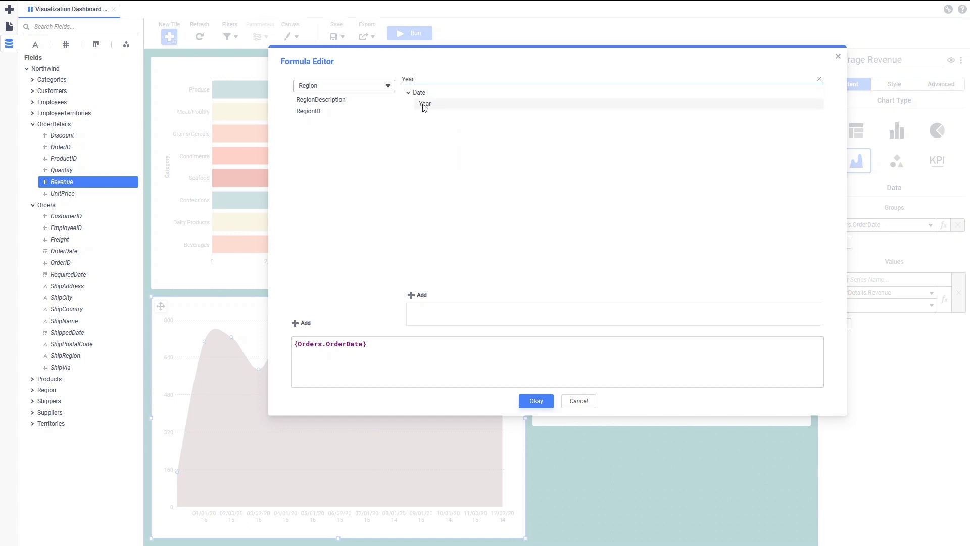
pyautogui.doubleClick(425, 104)
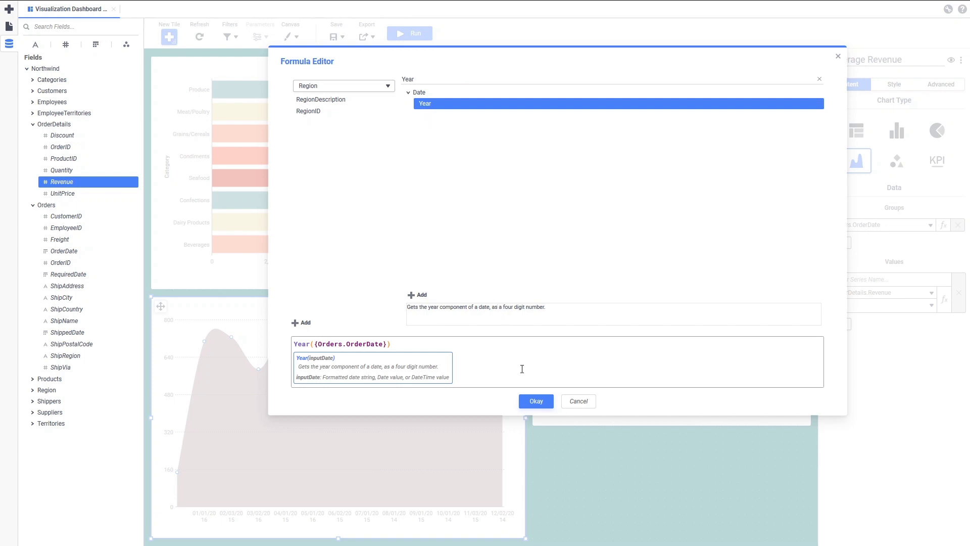
pyautogui.click(536, 402)
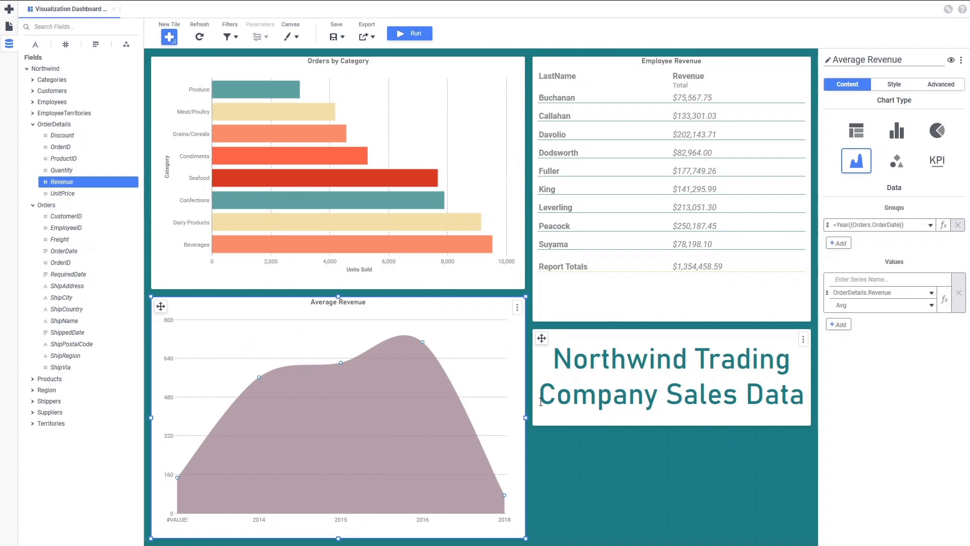
pyautogui.click(898, 85)
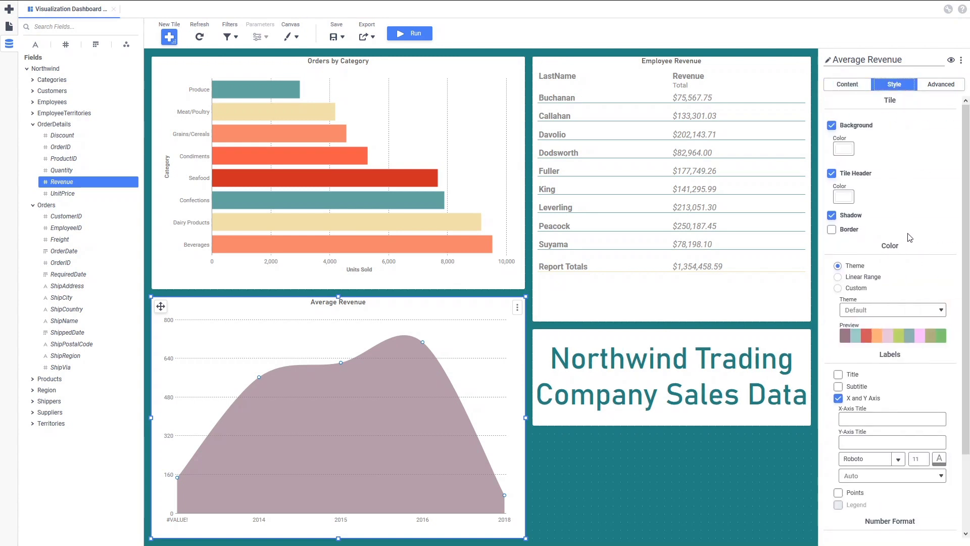
# - Apply the Pomegranate Bloom theme to the Average Revenue chart, turning the area teal
pyautogui.click(920, 314)
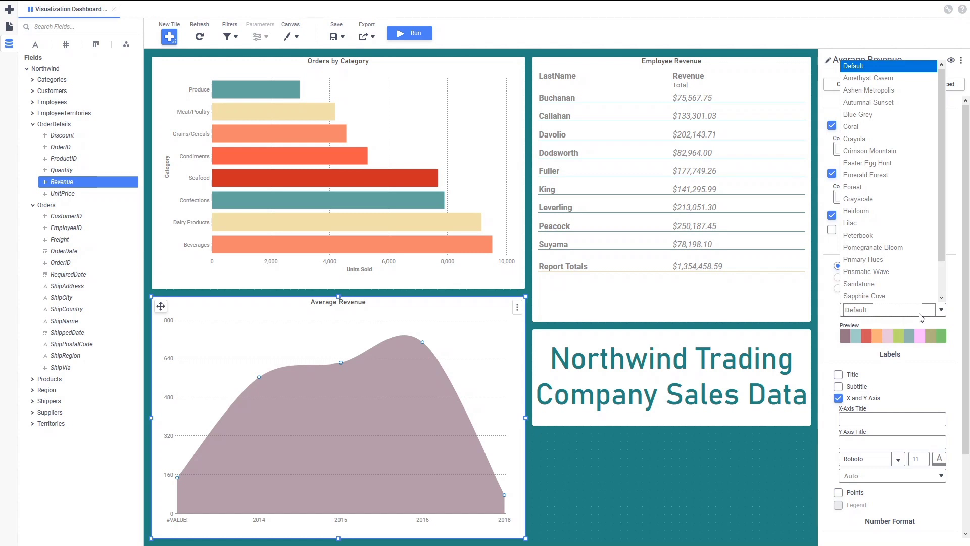
pyautogui.click(913, 248)
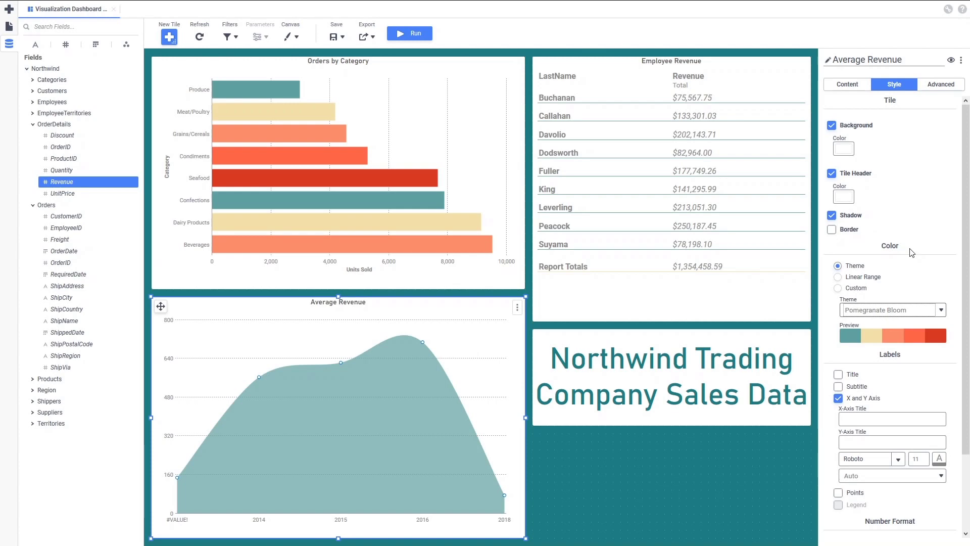
pyautogui.click(937, 87)
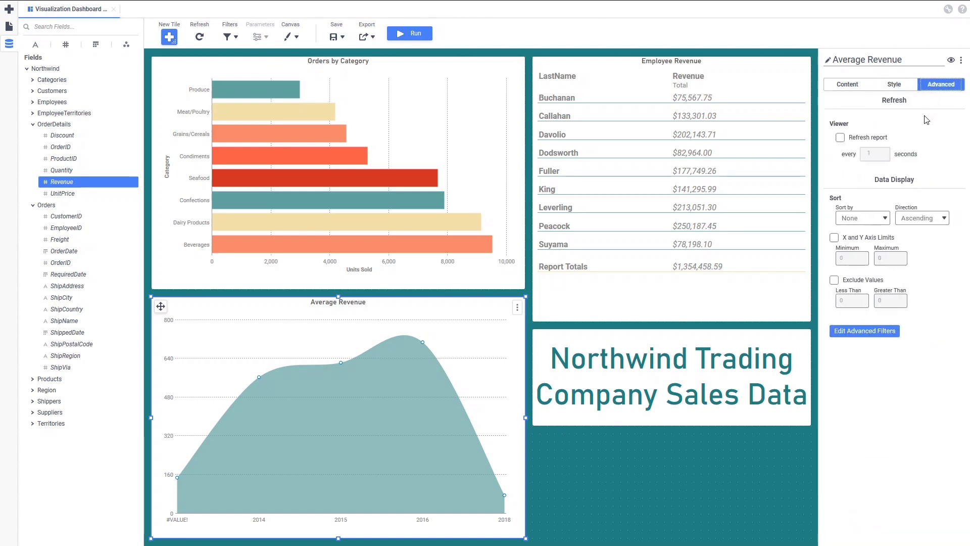
# - Add an advanced filter on Year({Orders.OrderDate}) for the Average Revenue chart
pyautogui.click(882, 337)
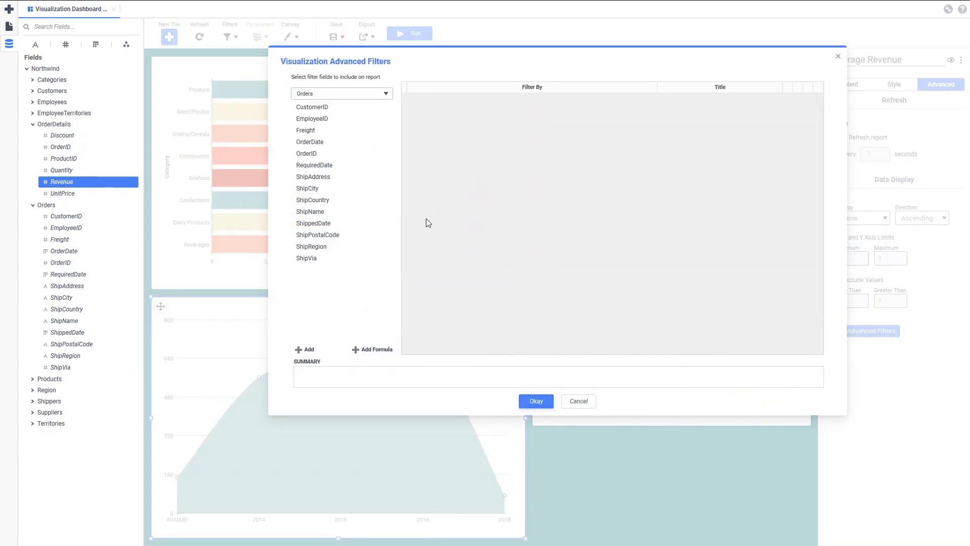
pyautogui.doubleClick(319, 143)
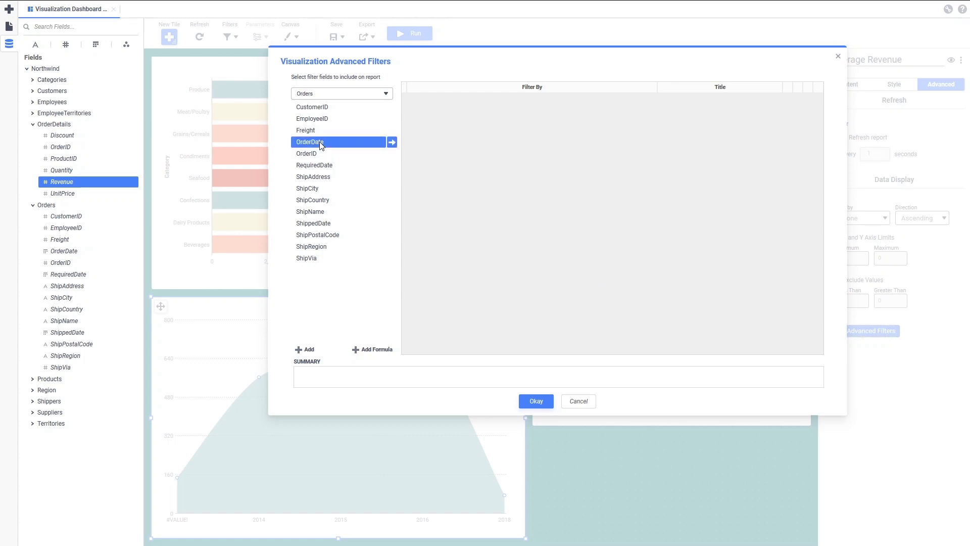
pyautogui.click(789, 98)
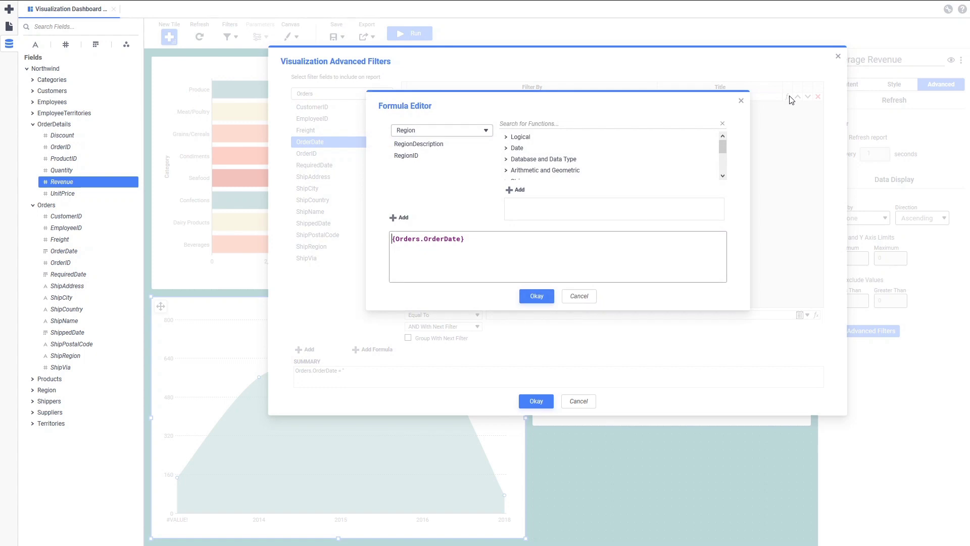
pyautogui.click(570, 121)
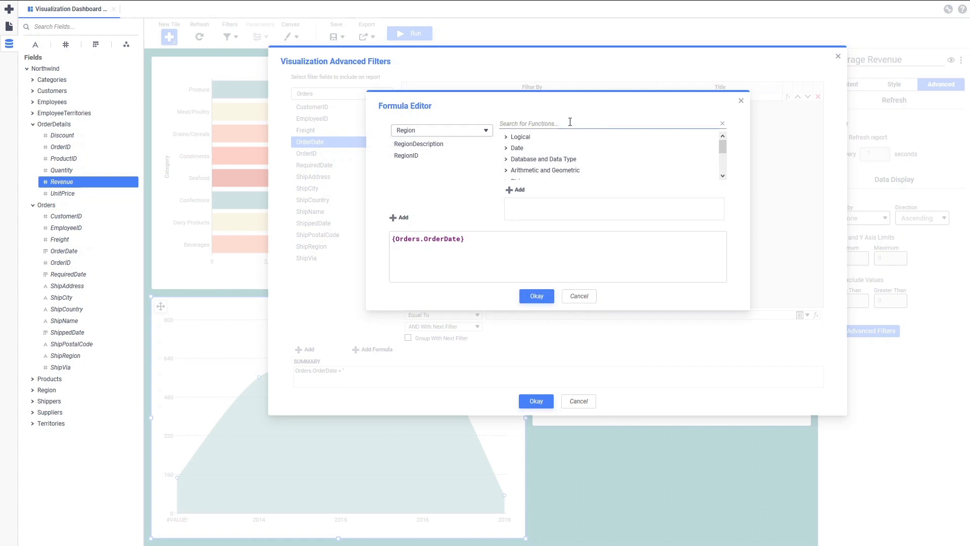
pyautogui.write('year')
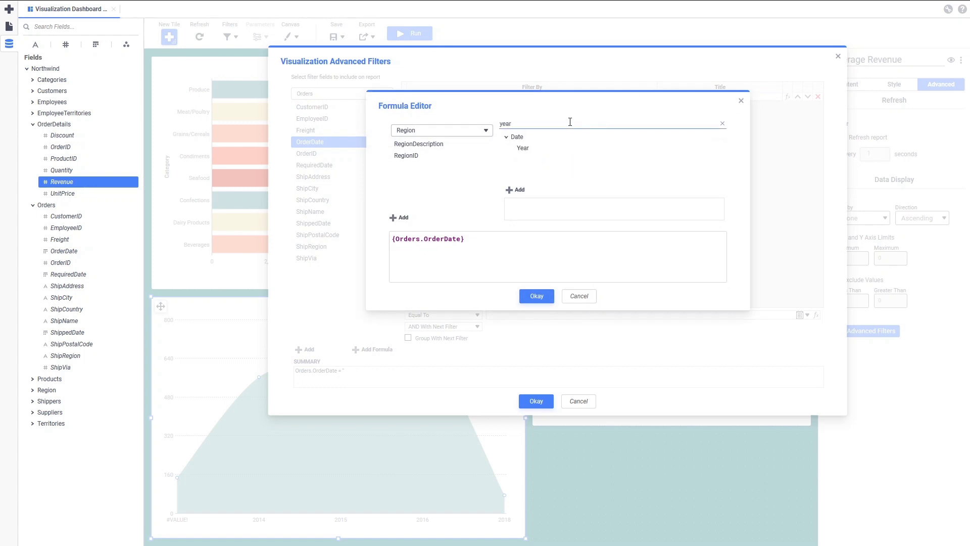
pyautogui.doubleClick(520, 147)
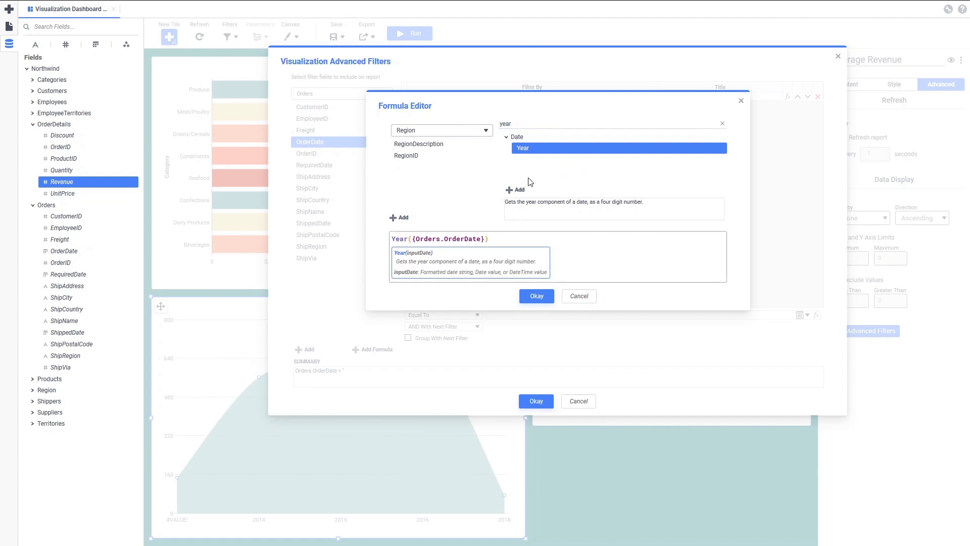
pyautogui.click(536, 296)
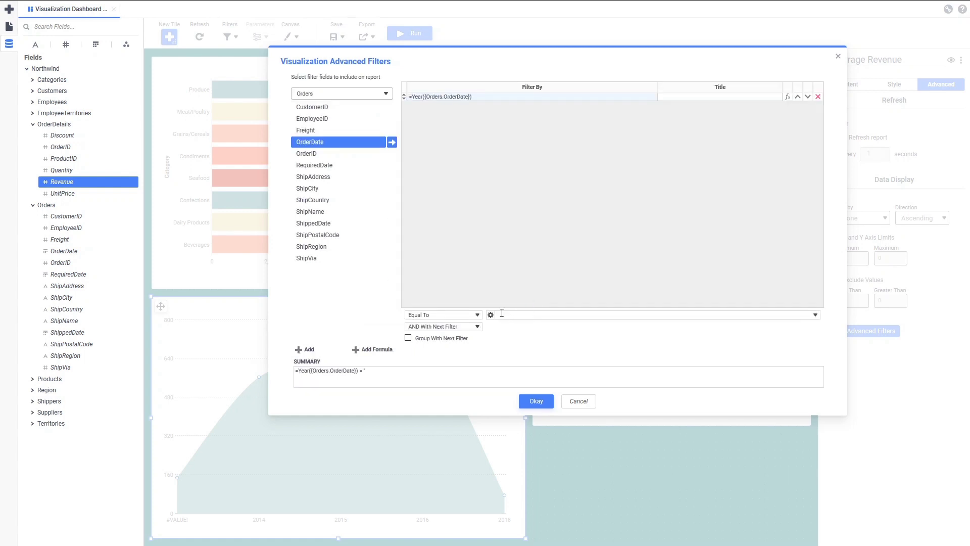
# - Set the year filter to Greater Than Or Equal To 2014 and refresh the chart
pyautogui.click(477, 315)
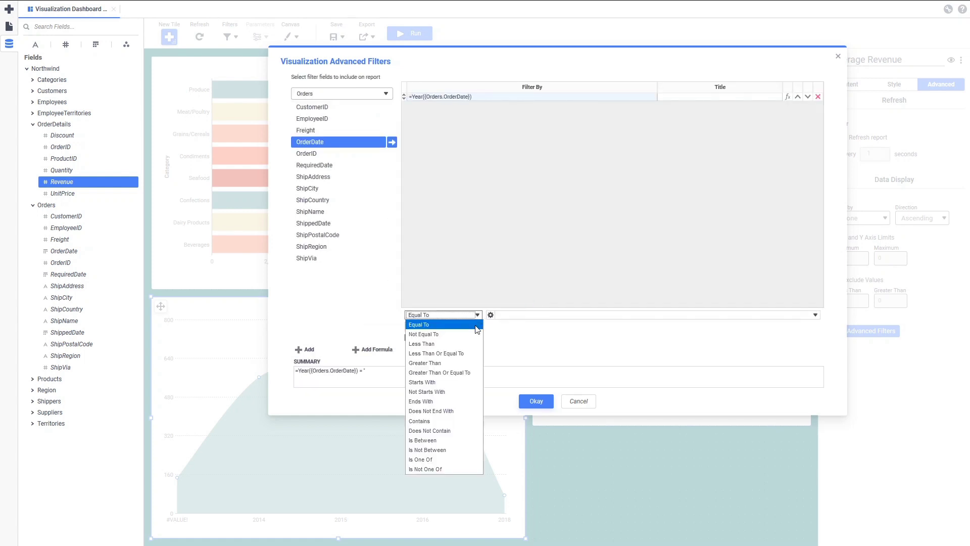
pyautogui.click(474, 372)
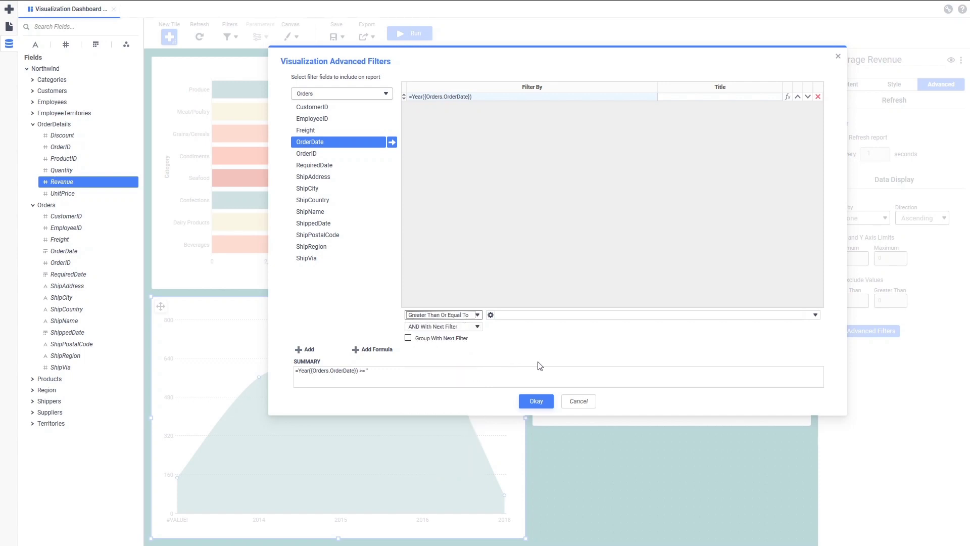
pyautogui.click(815, 315)
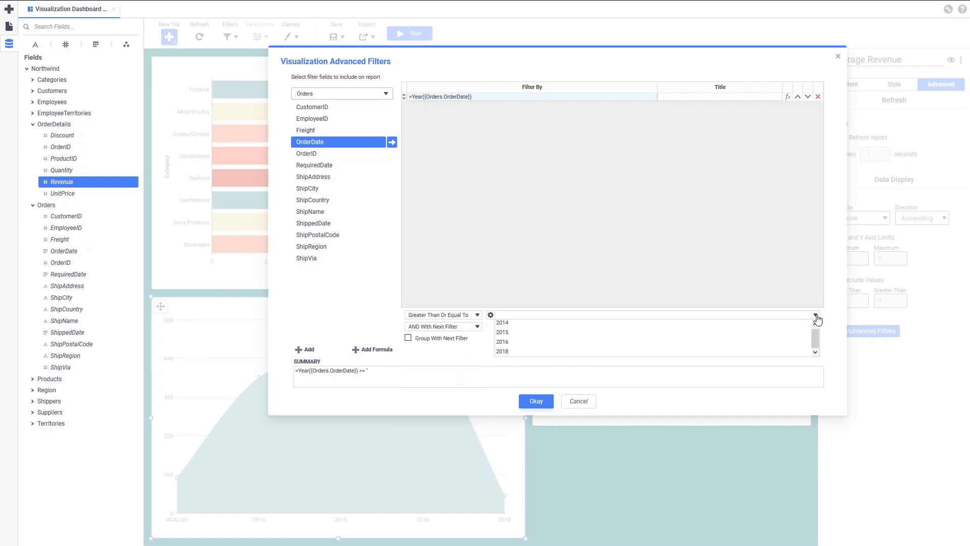
pyautogui.click(803, 325)
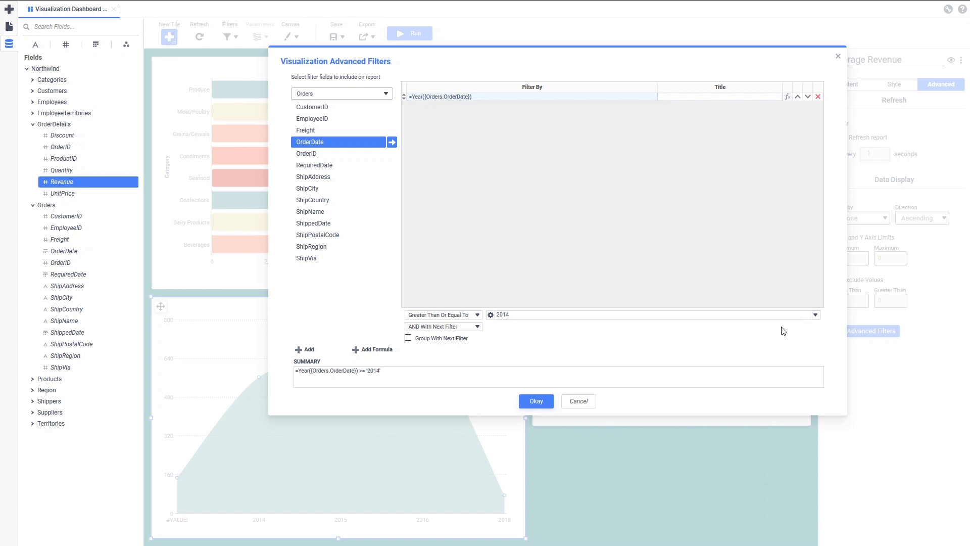
pyautogui.click(537, 402)
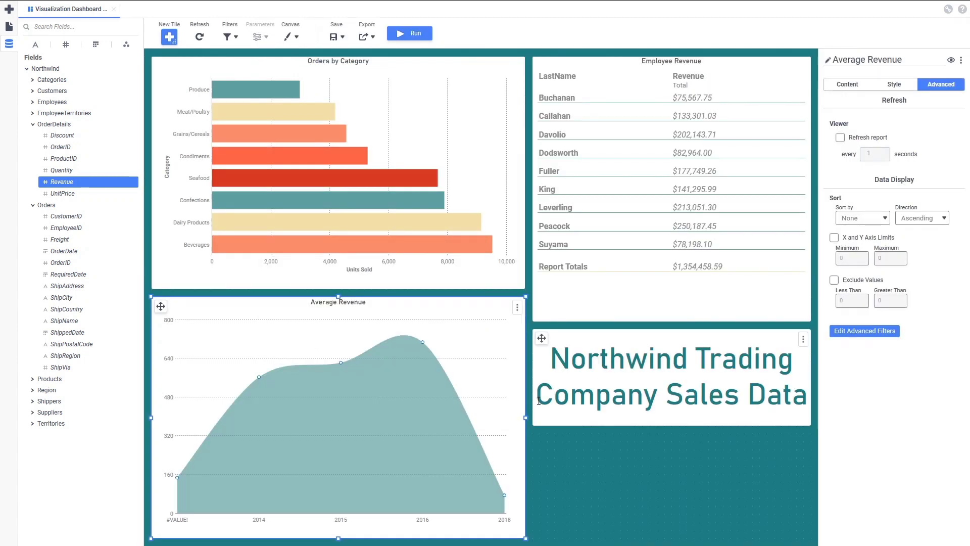
pyautogui.click(517, 308)
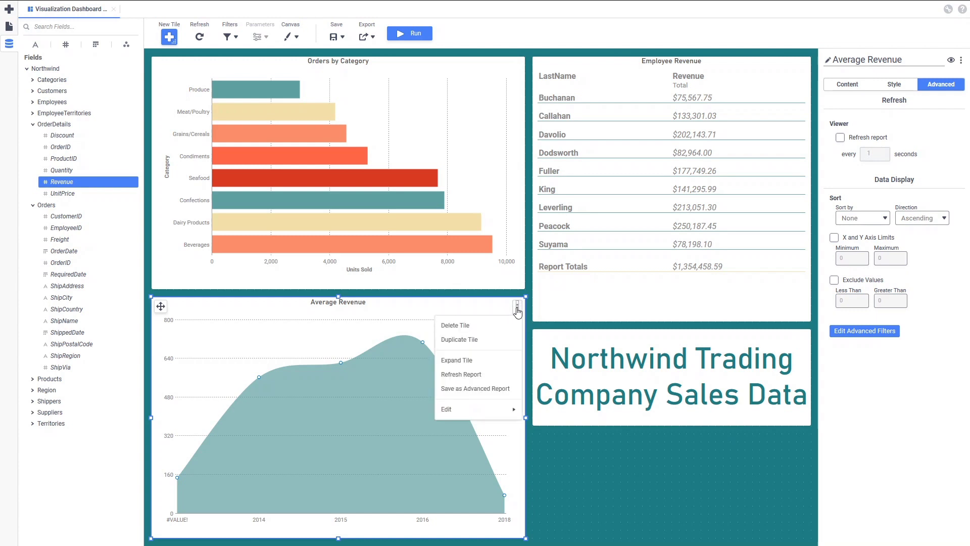
pyautogui.click(512, 374)
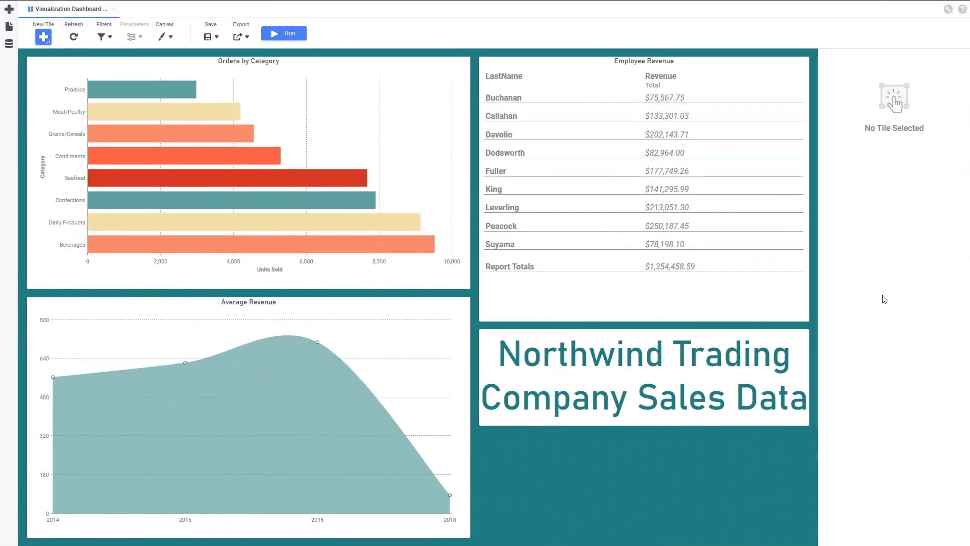
# - Place a new visualization tile below the Northwind title banner
pyautogui.moveTo(151, 87)
pyautogui.click(43, 37)
pyautogui.moveTo(71, 96); pyautogui.dragTo(649, 480)
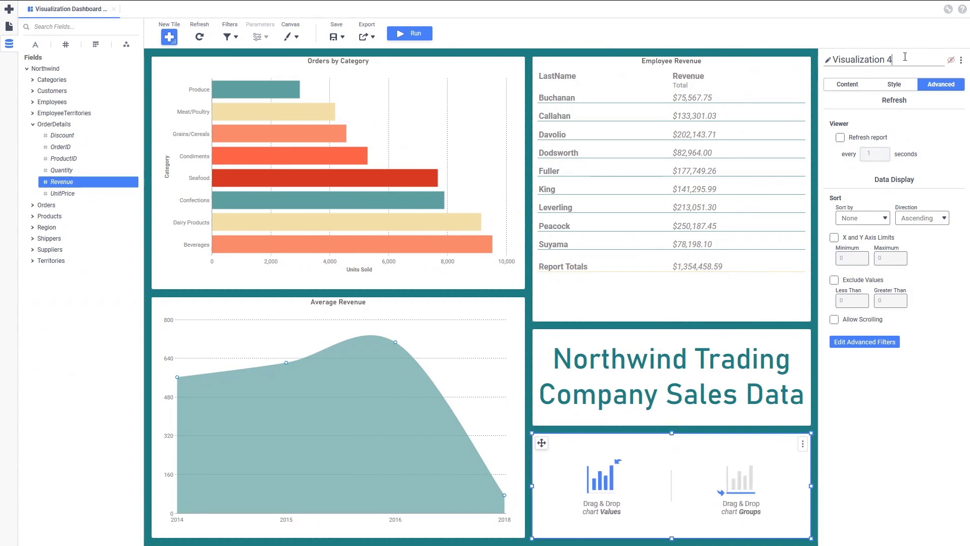
# - Title the new tile 'Revenue and Tax' and set its chart type to KPI
pyautogui.moveTo(898, 58); pyautogui.dragTo(835, 58)
pyautogui.write('R')
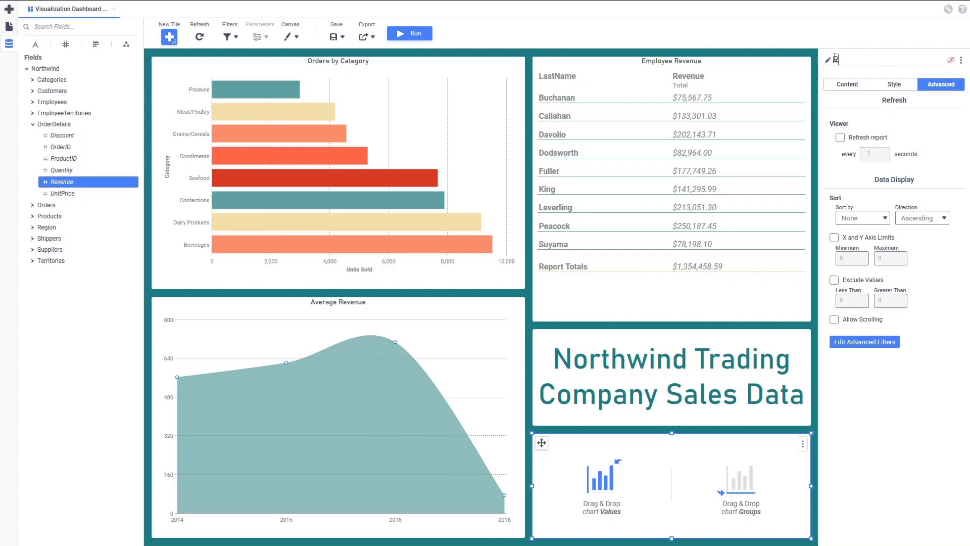
pyautogui.write('evenue and Tax')
pyautogui.click(850, 89)
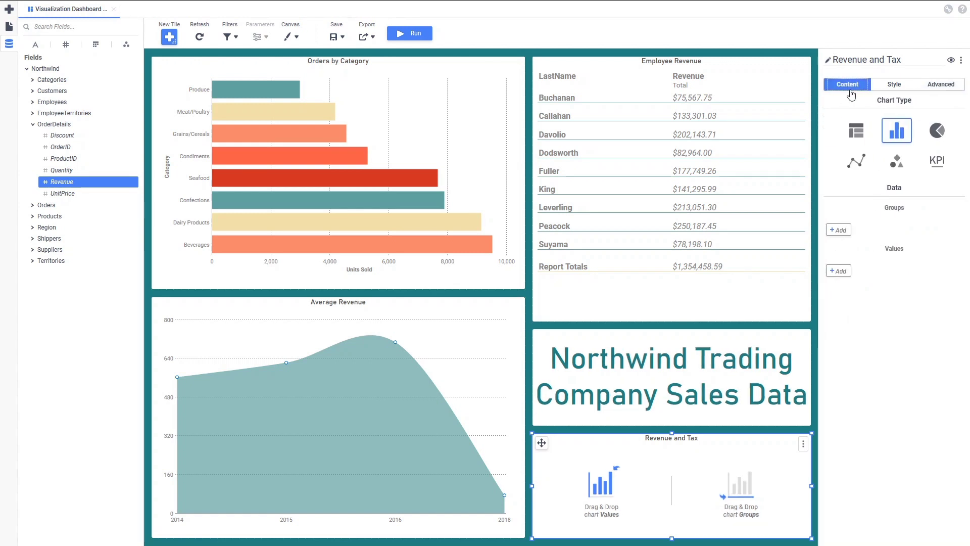
pyautogui.click(943, 168)
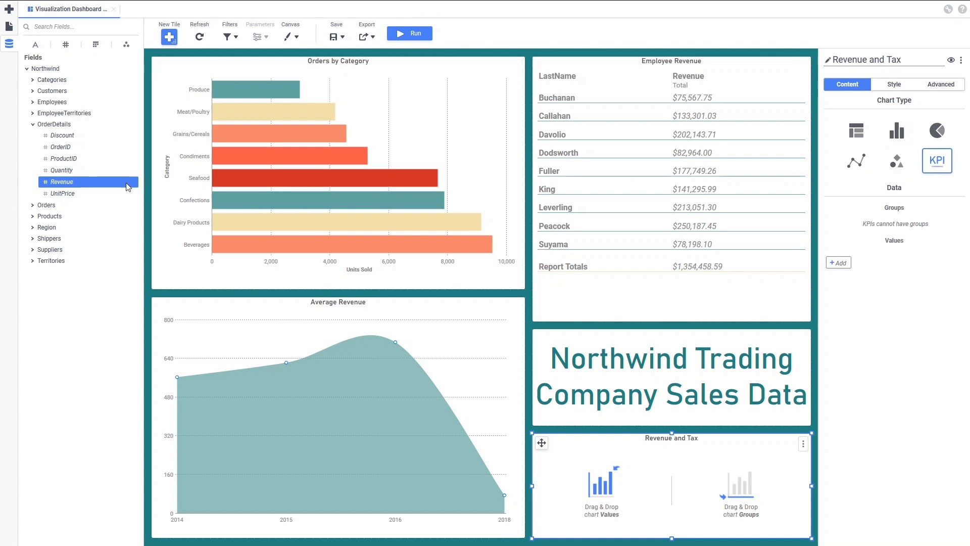
# - Add OrderDetails Revenue as the KPI value, aggregated as Sum to show 1354459
pyautogui.moveTo(127, 187); pyautogui.dragTo(937, 254)
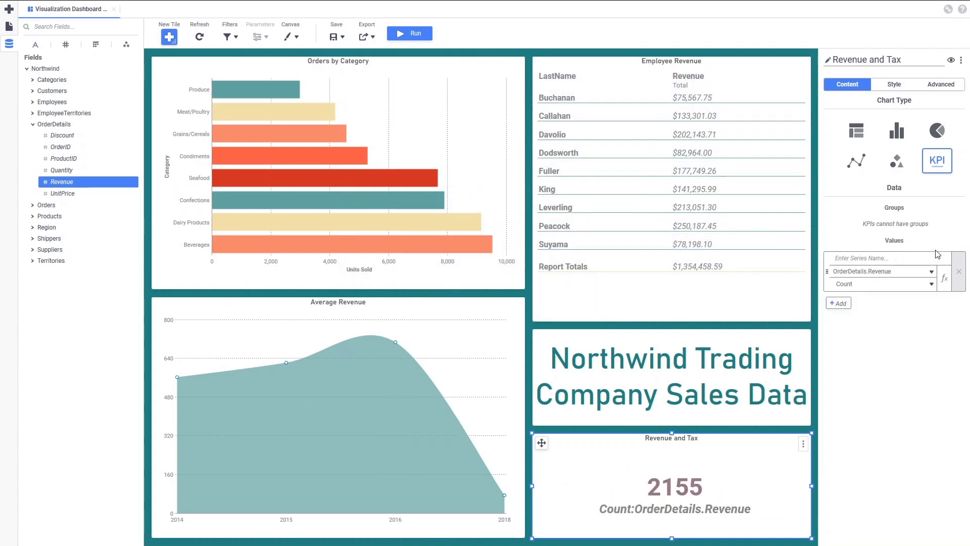
pyautogui.click(928, 287)
pyautogui.click(925, 300)
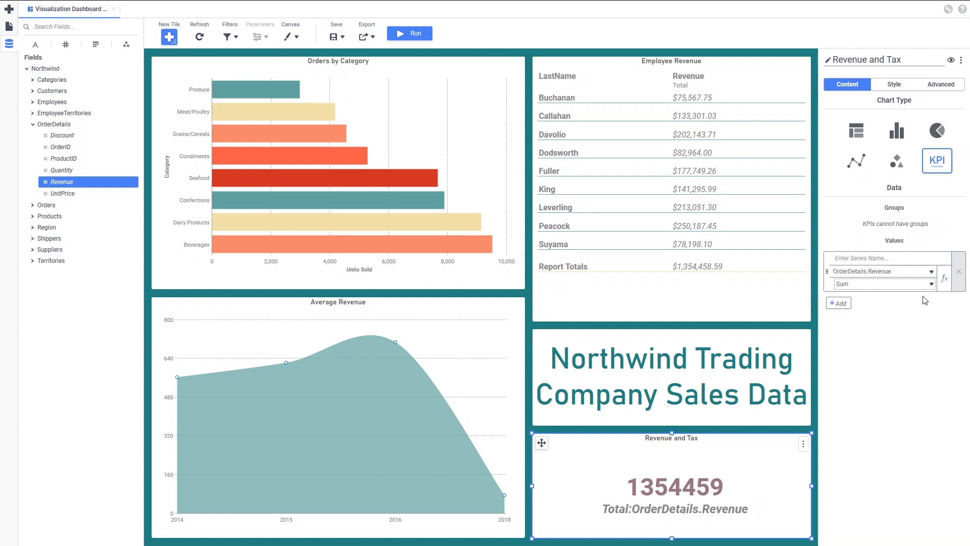
pyautogui.click(837, 305)
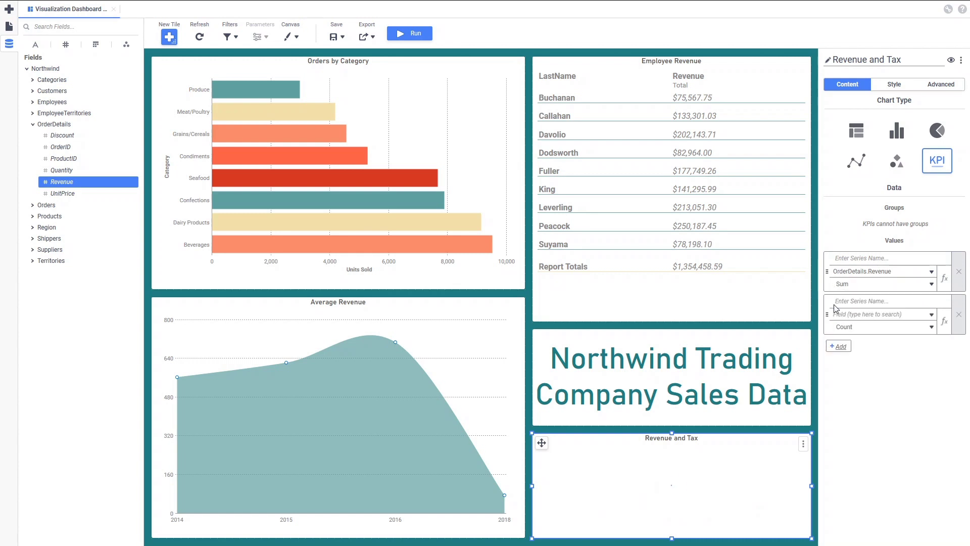
# - Set the second KPI value's field to OrderDetails.Revenue, showing a count of 2155
pyautogui.click(930, 314)
pyautogui.scroll(-1, 937, 339)
pyautogui.moveTo(937, 343); pyautogui.dragTo(939, 382)
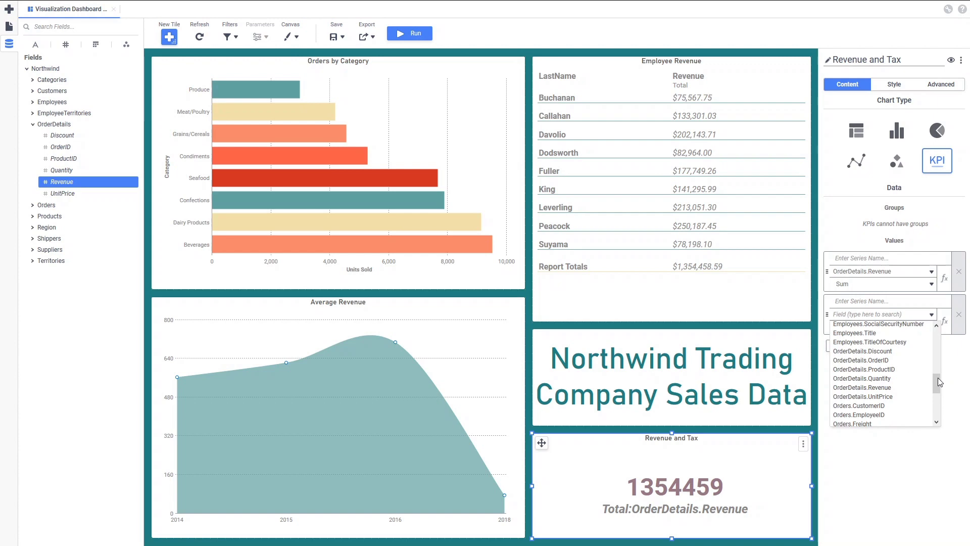
pyautogui.click(913, 388)
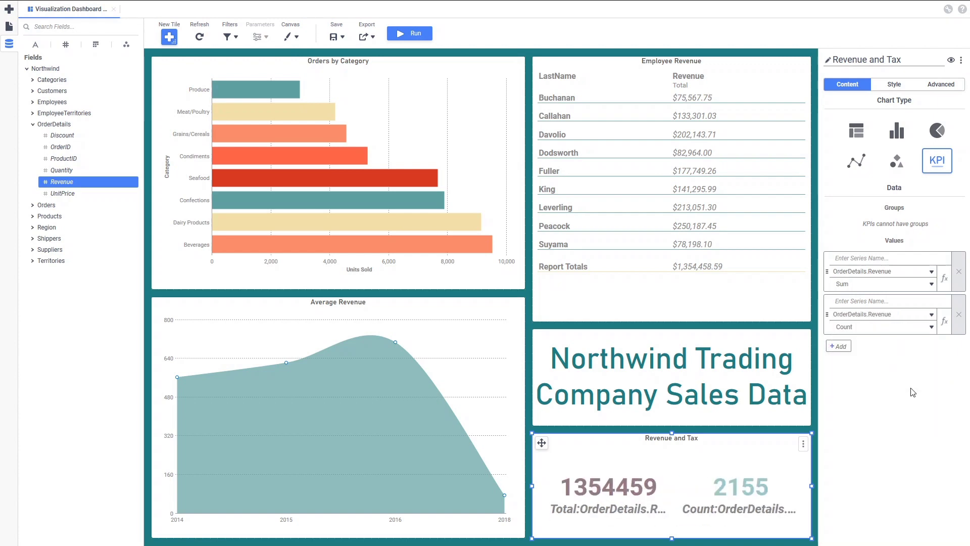
# - Change the second value's formula to AggSum({OrderDetails.Revenue}) * 0.08, showing 108357
pyautogui.click(945, 322)
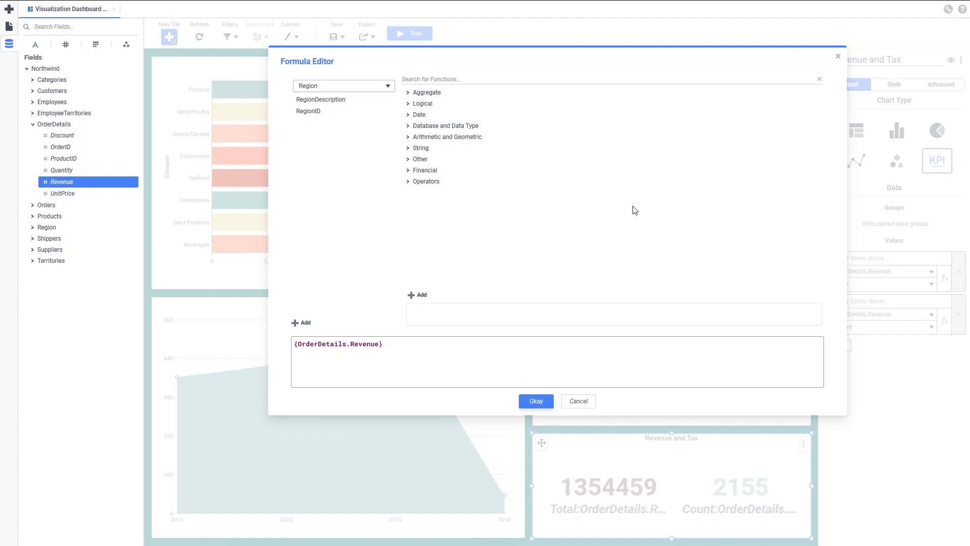
pyautogui.click(410, 94)
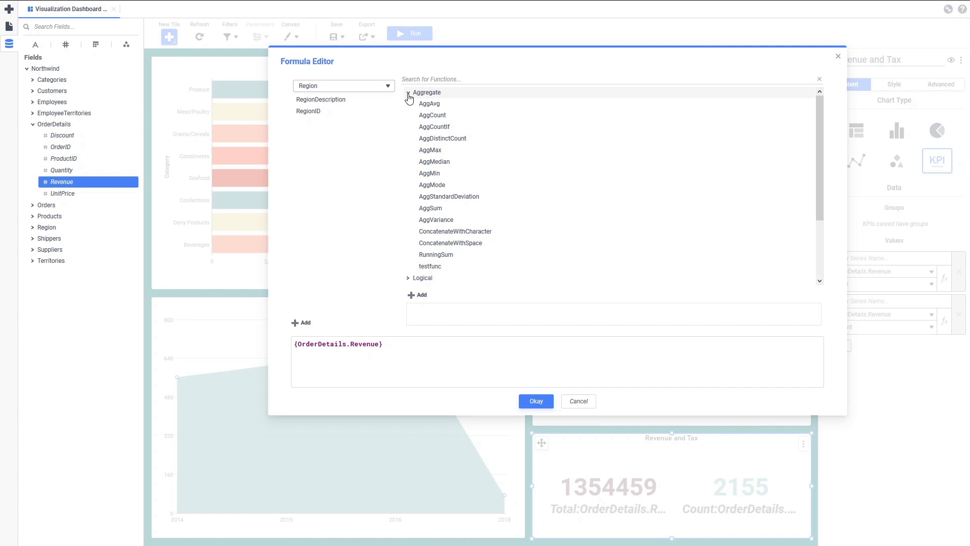
pyautogui.doubleClick(431, 212)
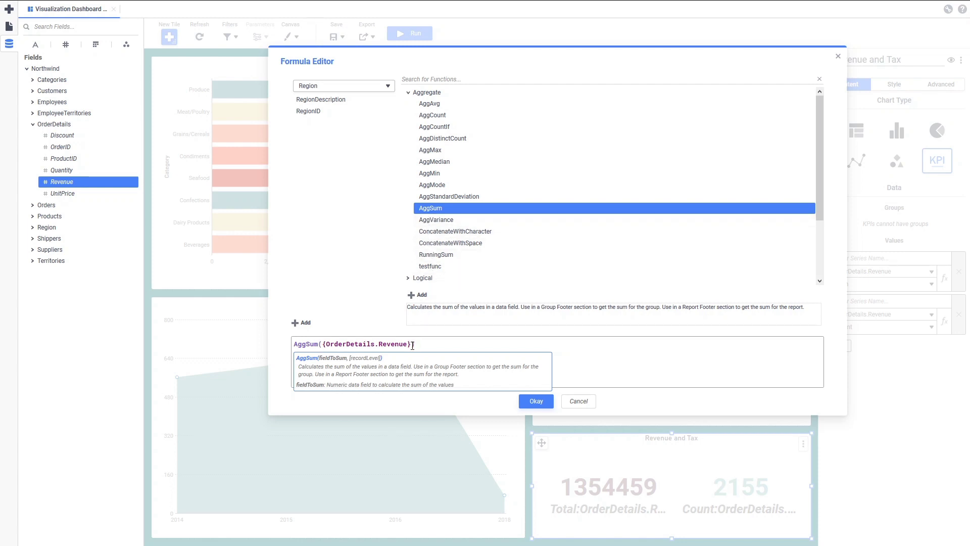
pyautogui.write('* 0.08')
pyautogui.click(534, 400)
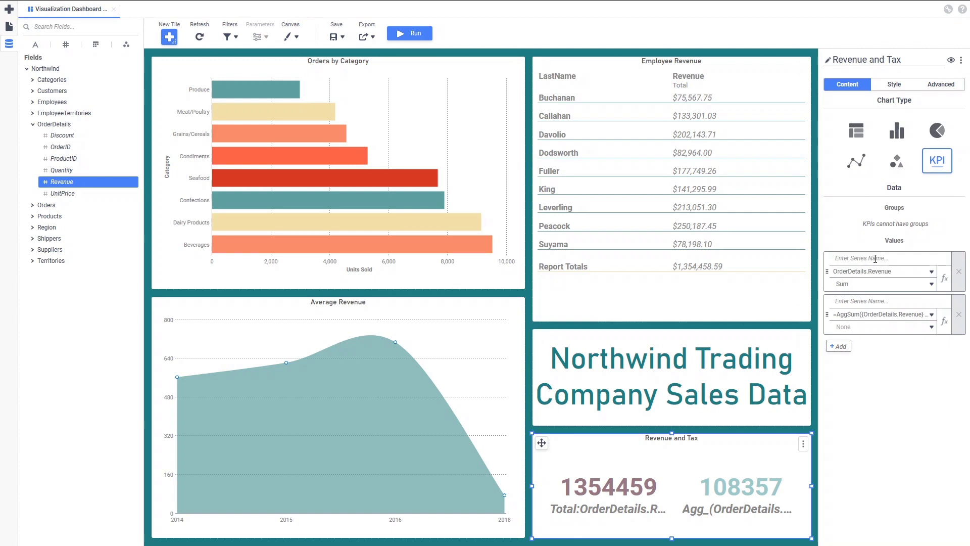
# - Name the two KPI series 'Total Revenue' and 'Estimated Tax'
pyautogui.click(876, 259)
pyautogui.write('Total Revenue')
pyautogui.click(874, 303)
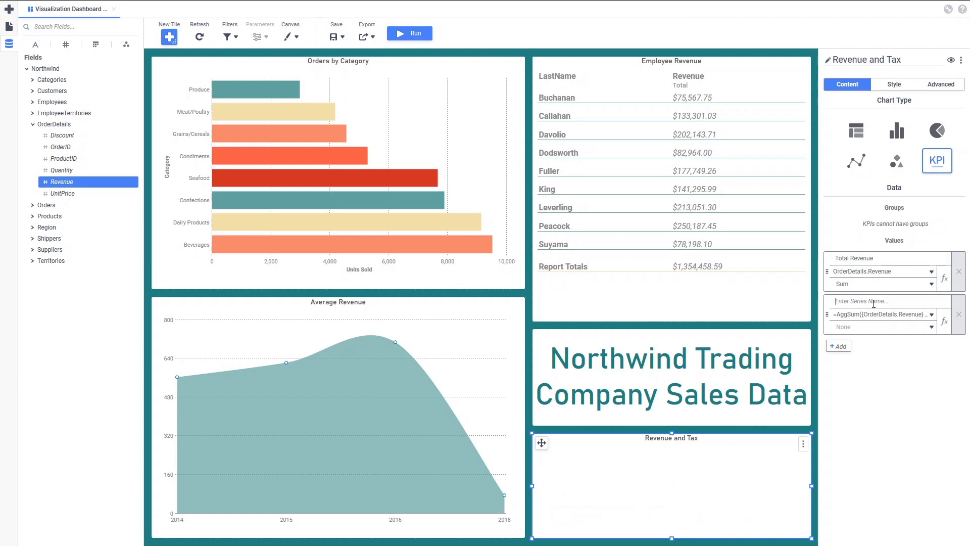
pyautogui.write('Estimated Tax')
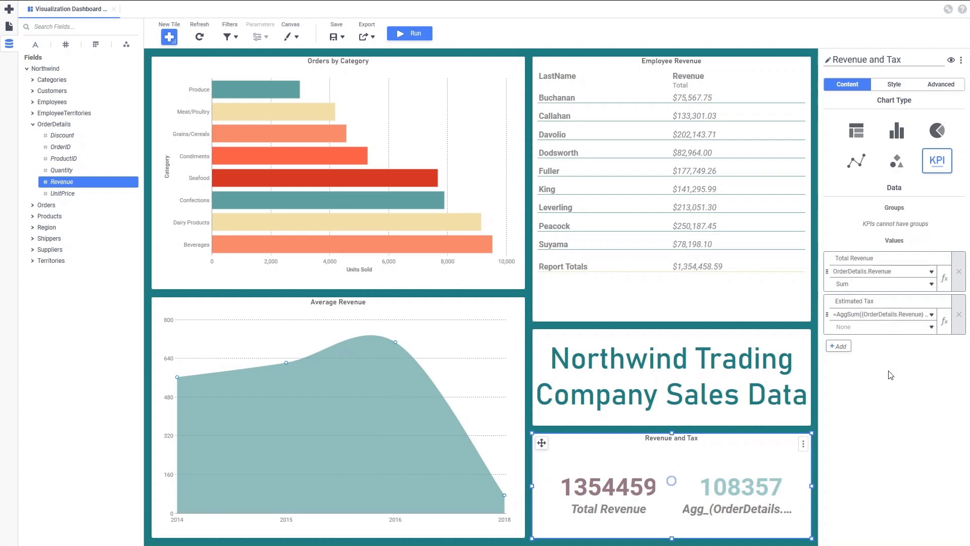
# - Apply the Pomegranate Bloom colour theme to the Revenue and Tax KPI
pyautogui.click(896, 89)
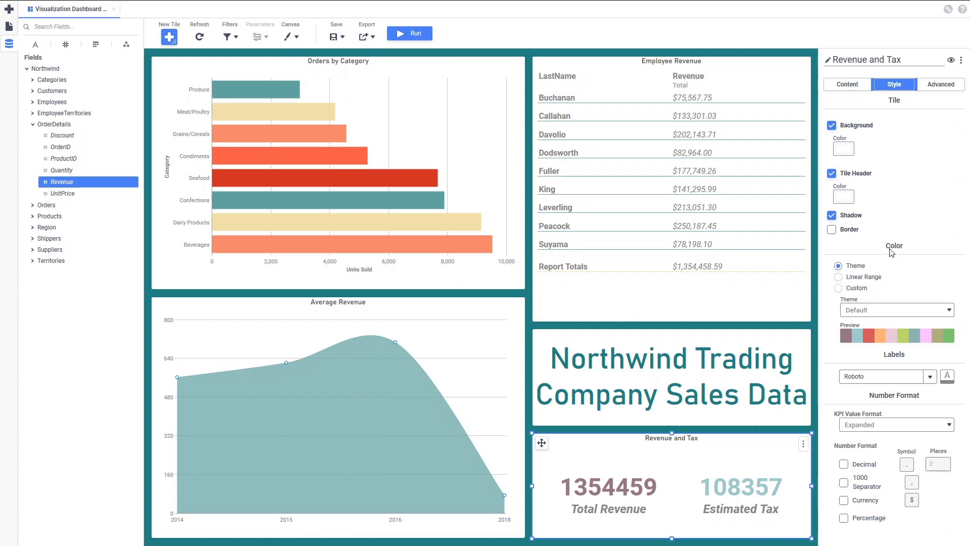
pyautogui.click(900, 310)
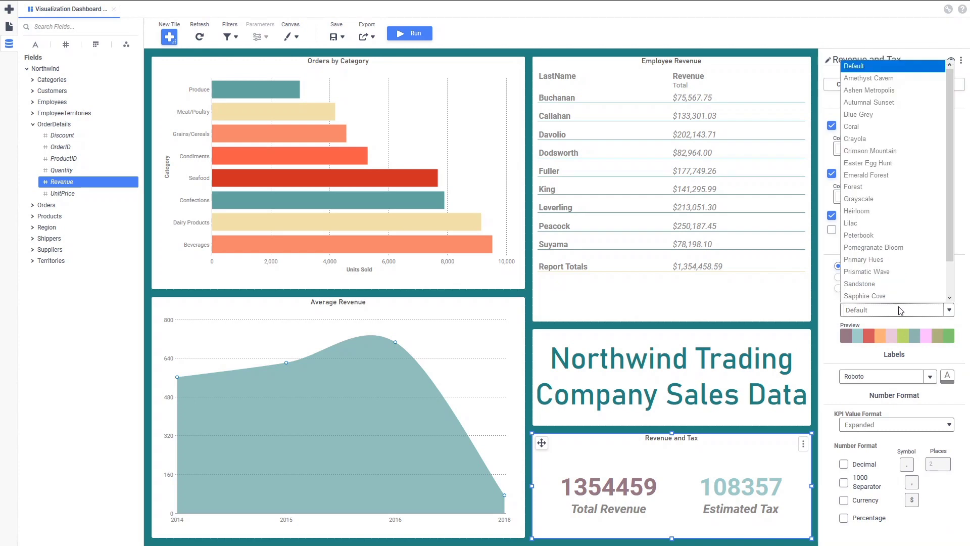
pyautogui.click(891, 249)
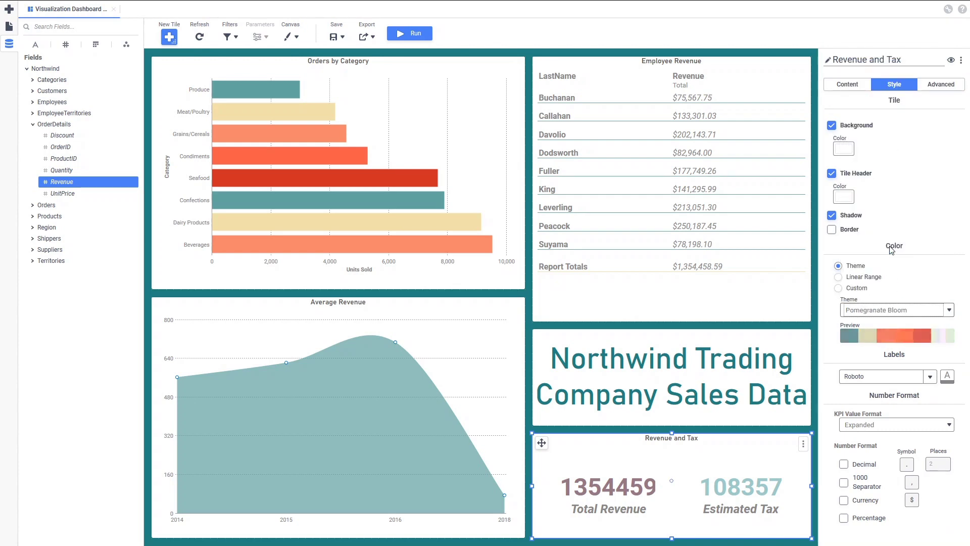
# - Enable Decimal, 1000 Separator and Currency, and set KPI Value Format to English Short Scale
pyautogui.click(845, 465)
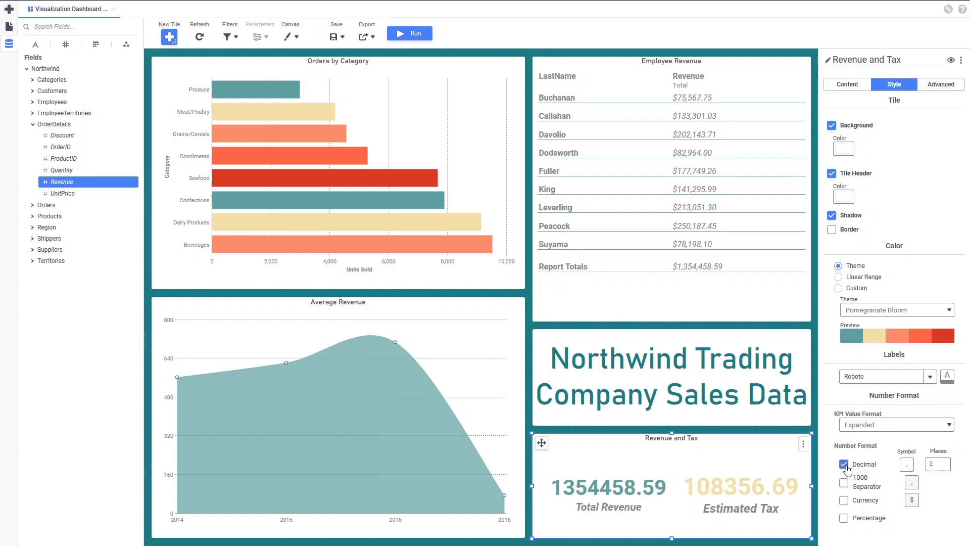
pyautogui.click(844, 484)
pyautogui.click(844, 501)
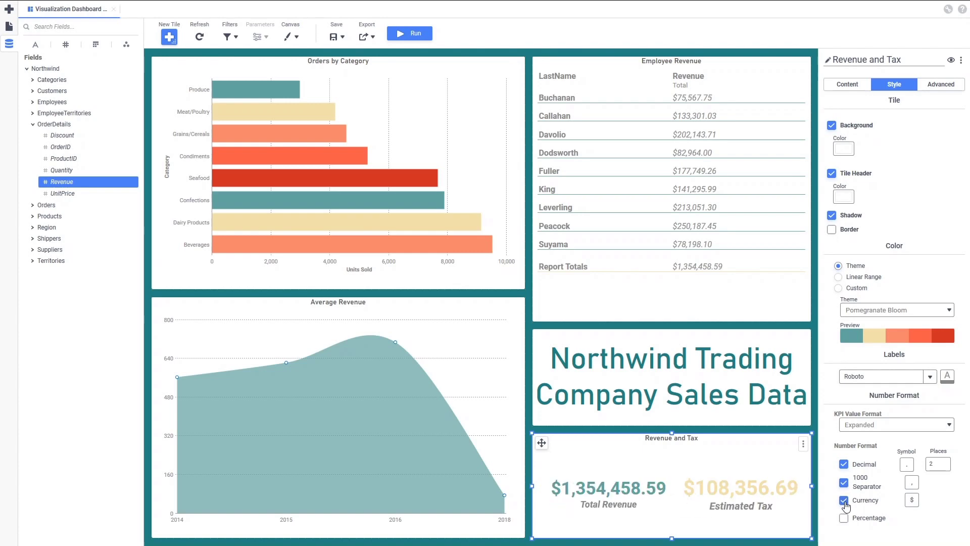
pyautogui.click(890, 428)
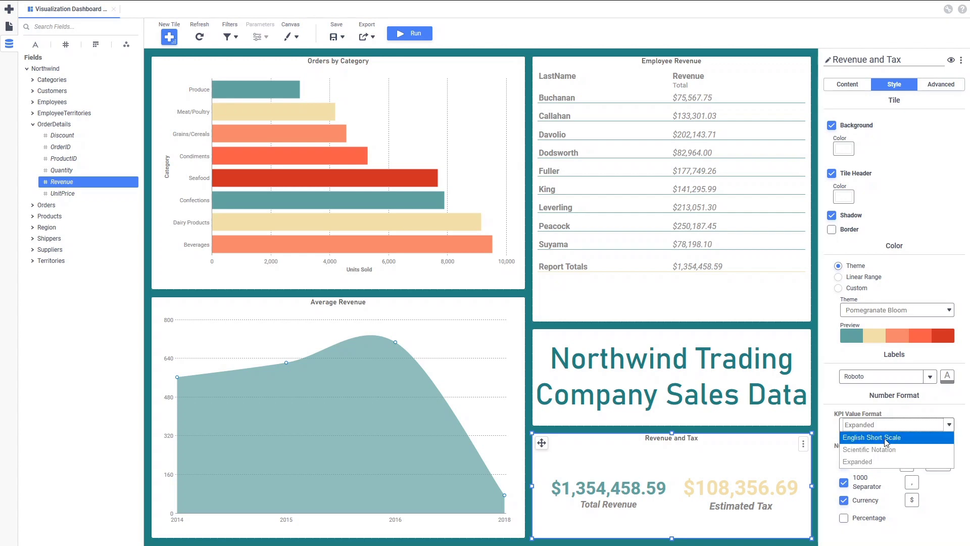
pyautogui.click(886, 438)
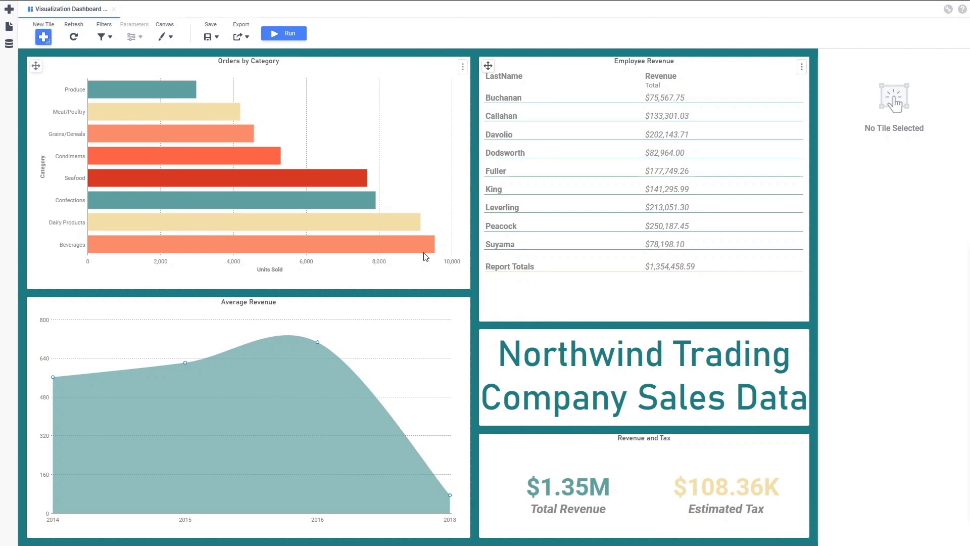
# - Add Employees LastName to Orders by Category, grouping by LastName before CategoryName
pyautogui.click(9, 44)
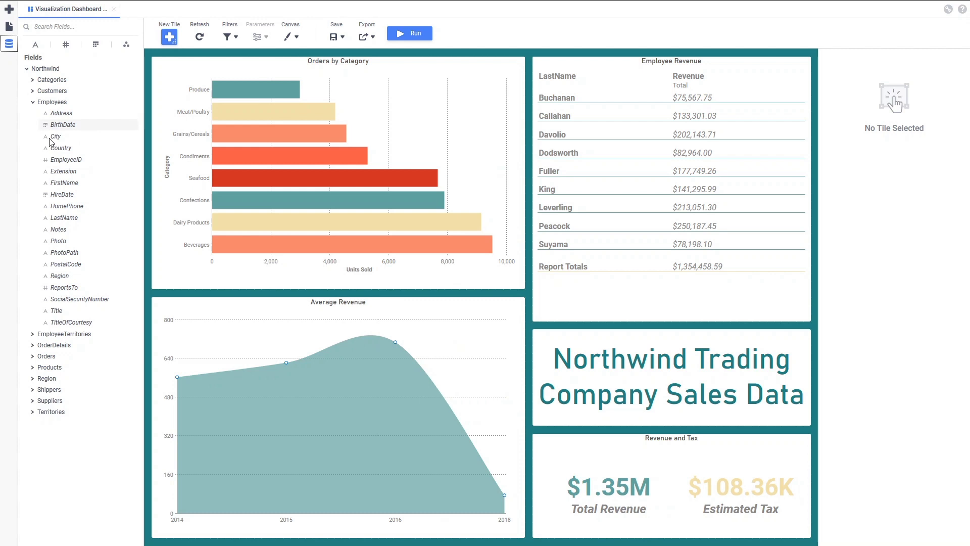
pyautogui.click(74, 219)
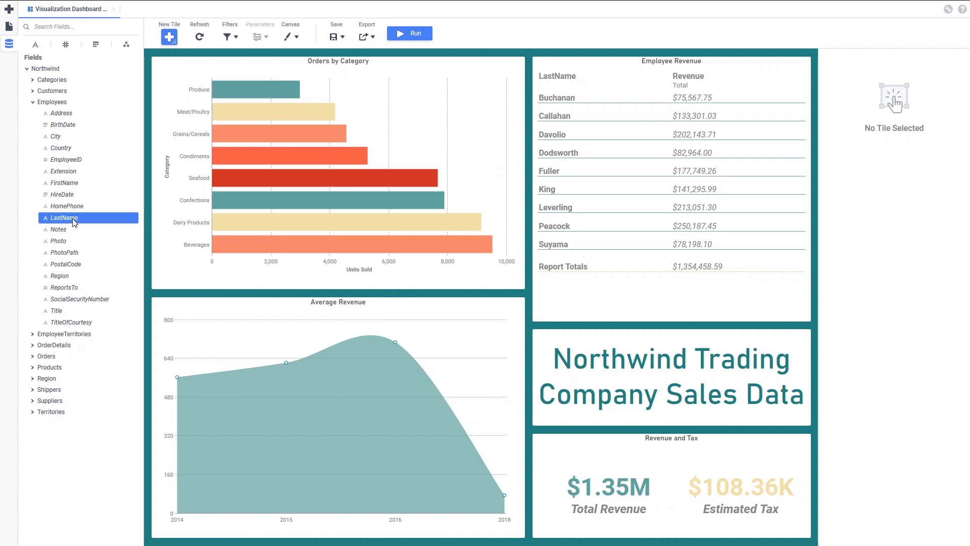
pyautogui.moveTo(74, 222); pyautogui.dragTo(432, 261)
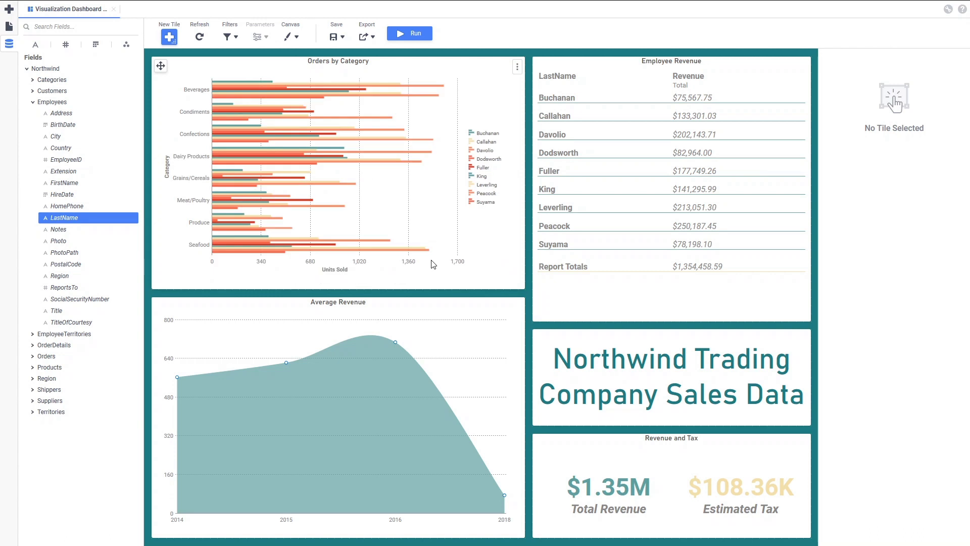
pyautogui.click(485, 265)
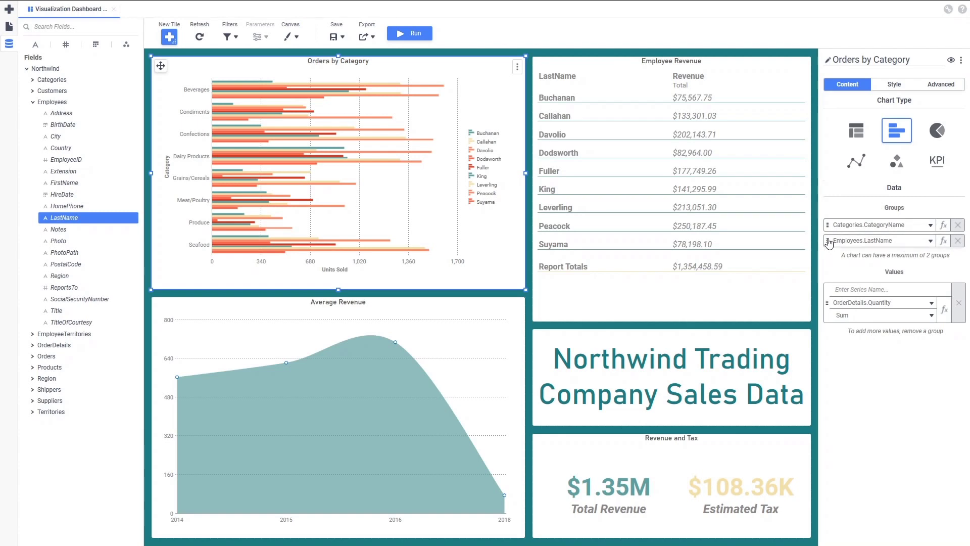
pyautogui.moveTo(829, 243); pyautogui.dragTo(827, 223)
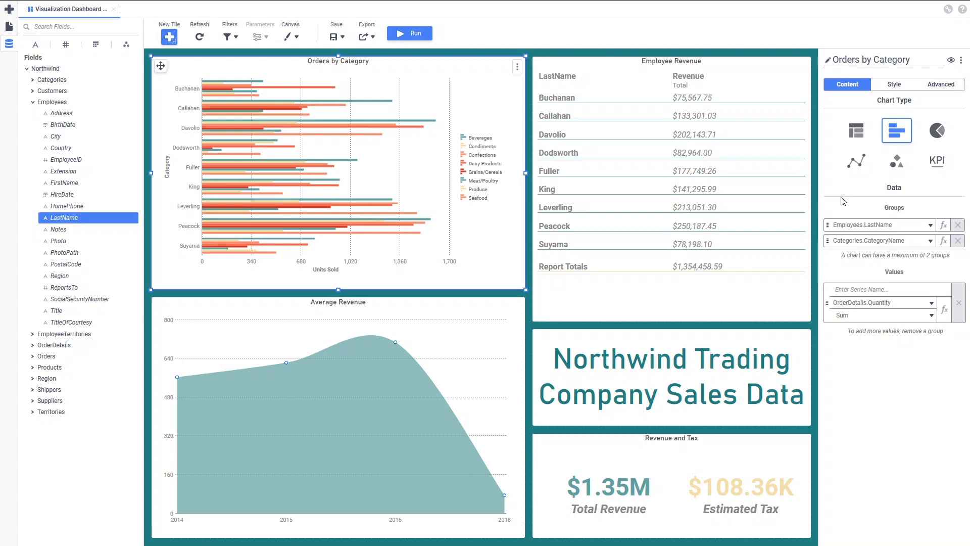
# - Switch the Orders by Category chart to the stacked horizontal bar variant
pyautogui.click(897, 136)
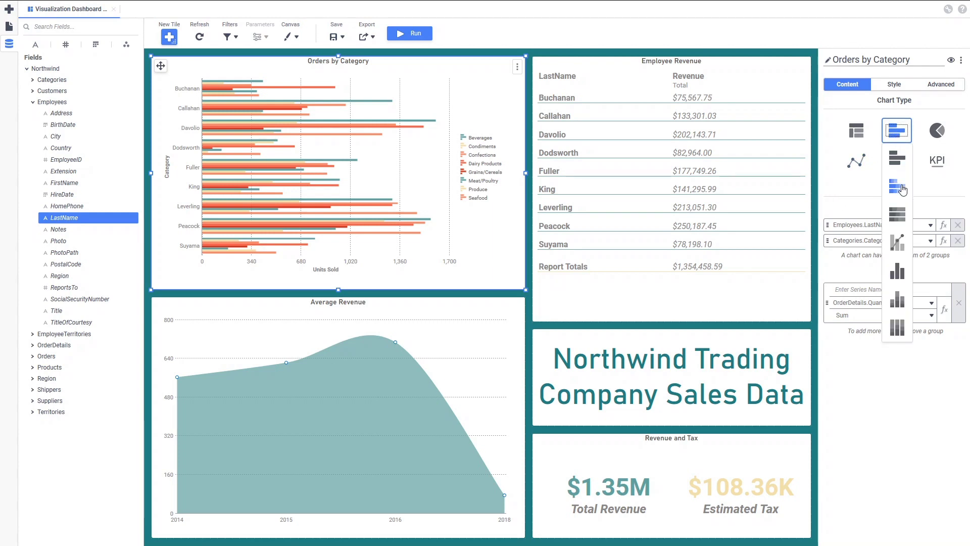
pyautogui.click(903, 188)
pyautogui.moveTo(423, 225)
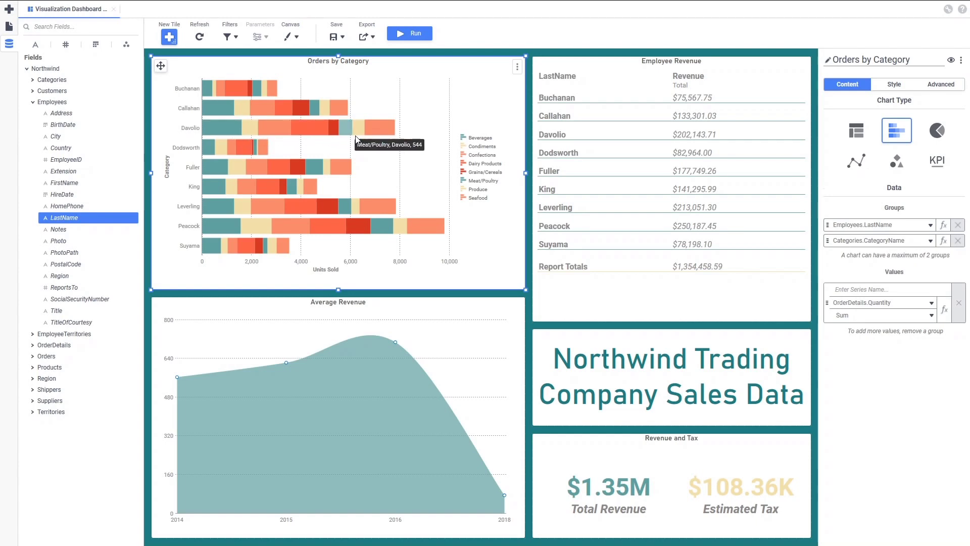
# - In the chart's Style settings, set the Legend position to Bottom
pyautogui.click(894, 85)
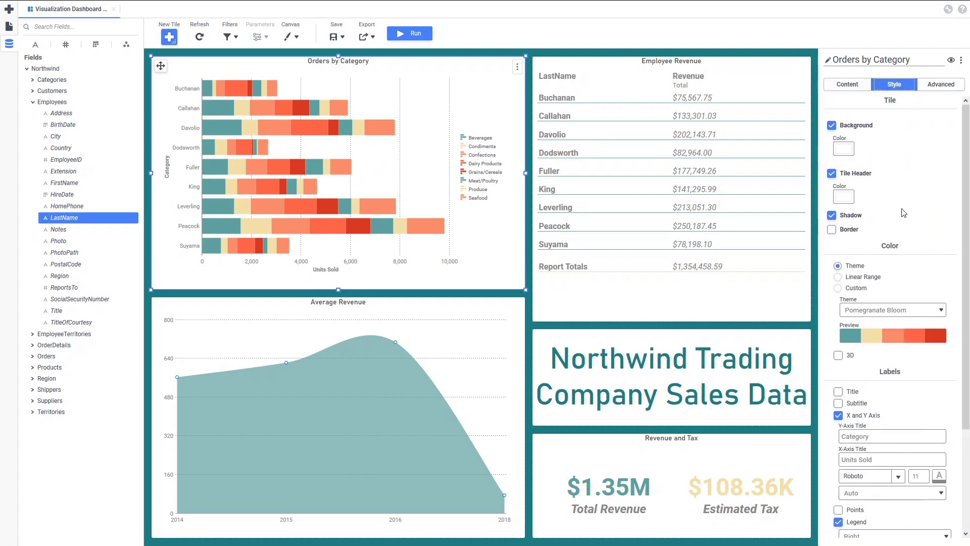
pyautogui.scroll(-2, 908, 414)
pyautogui.scroll(-1, 909, 415)
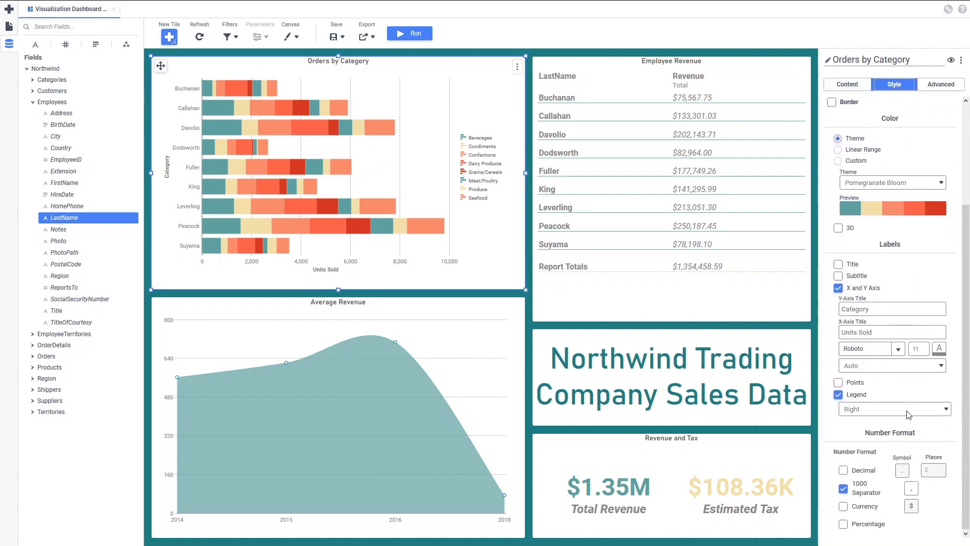
pyautogui.click(875, 410)
pyautogui.click(869, 431)
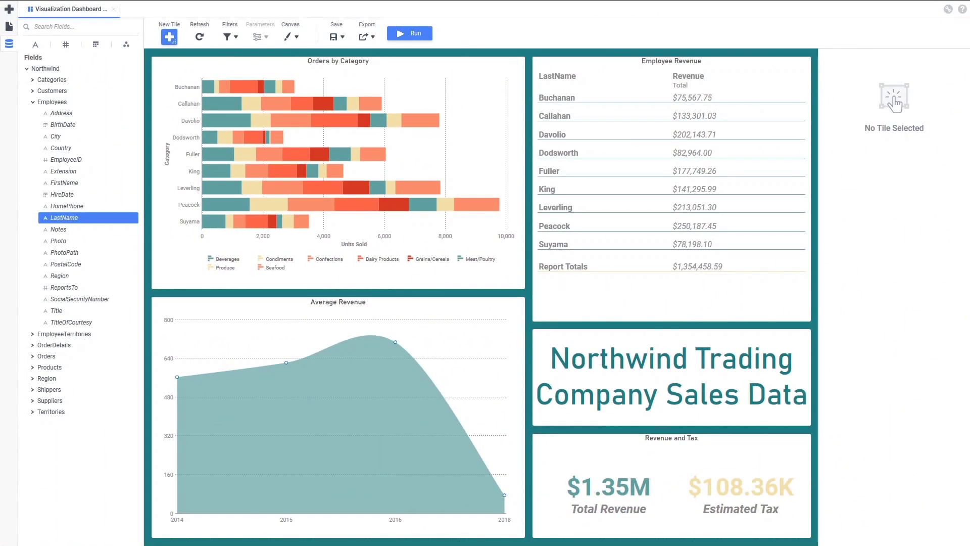
# - Convert the Employee Revenue table into a pie chart
pyautogui.click(795, 297)
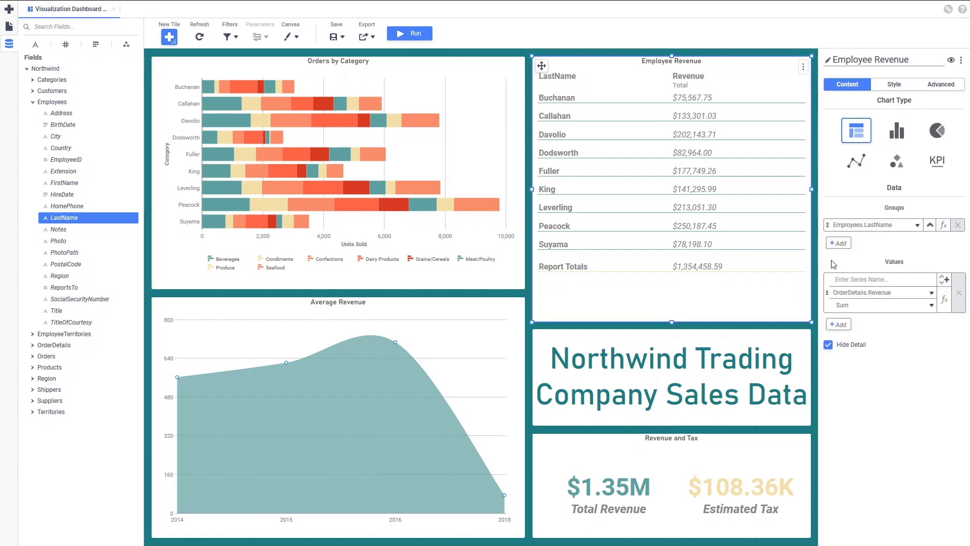
pyautogui.click(938, 131)
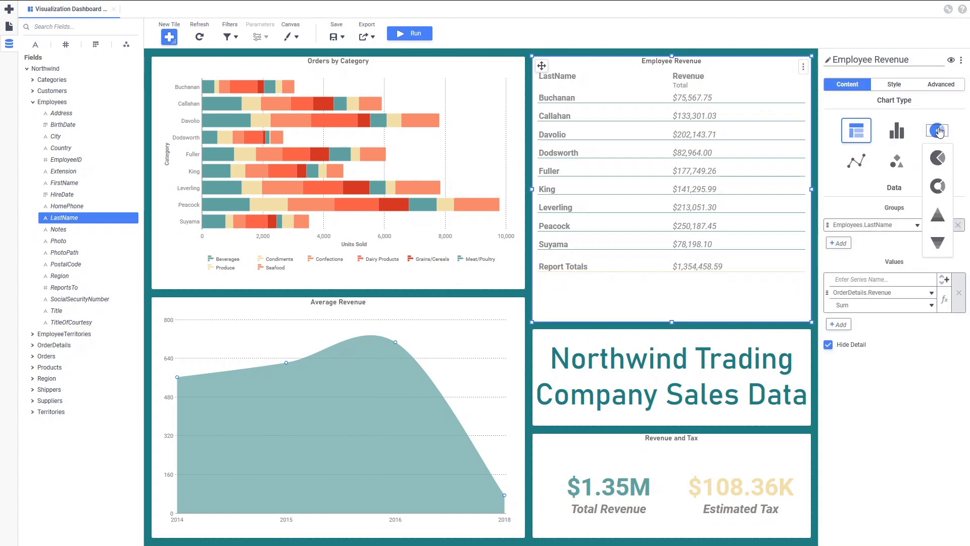
pyautogui.click(938, 158)
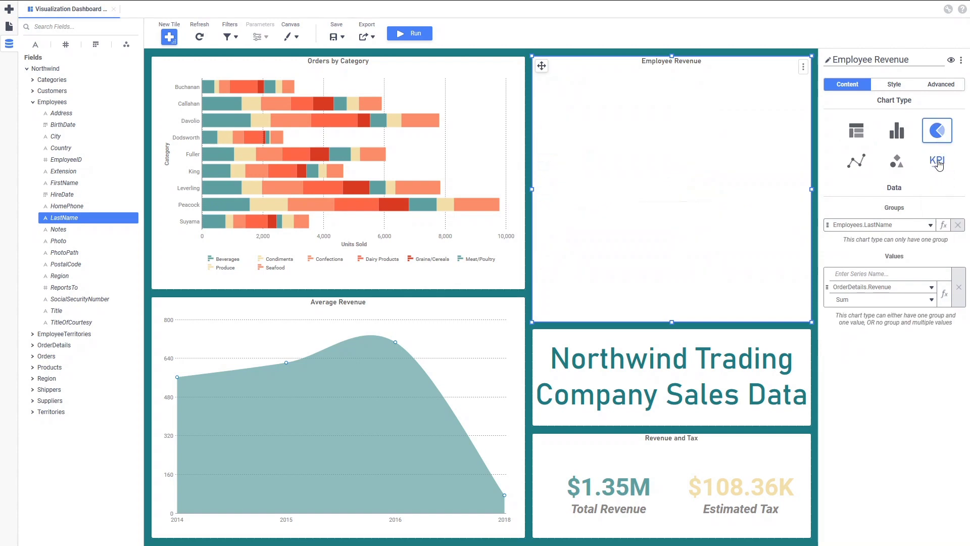
# - Show series-value labels on the pie slices and an employee legend at the bottom
pyautogui.click(890, 85)
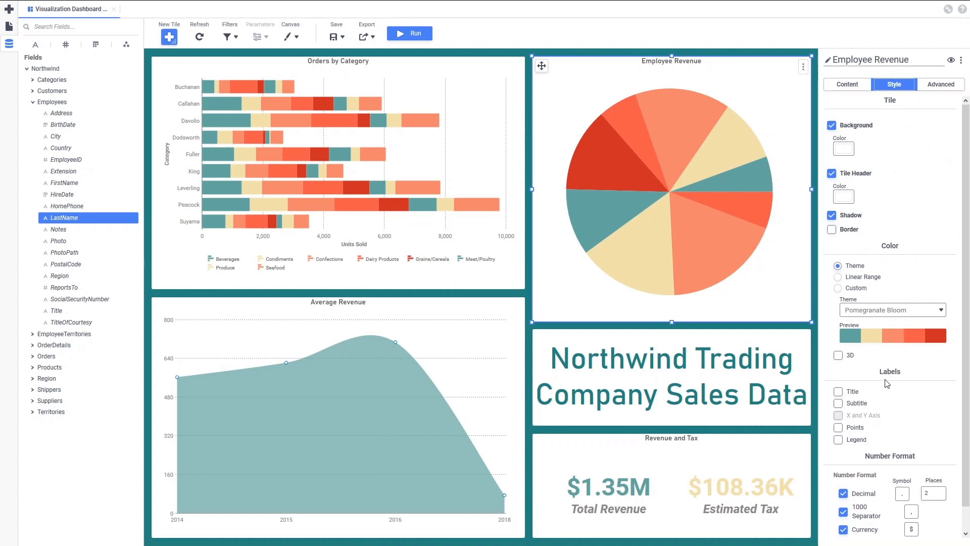
pyautogui.click(854, 428)
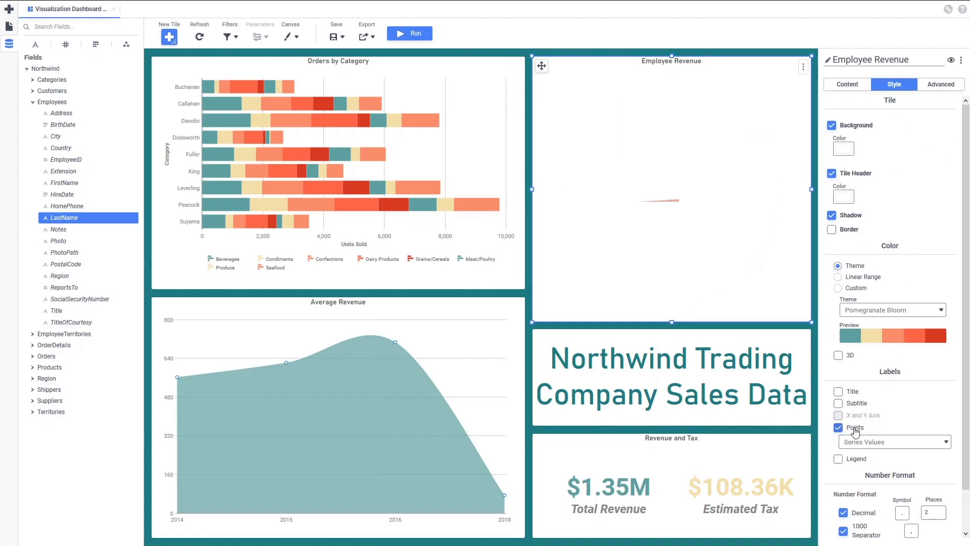
pyautogui.click(876, 442)
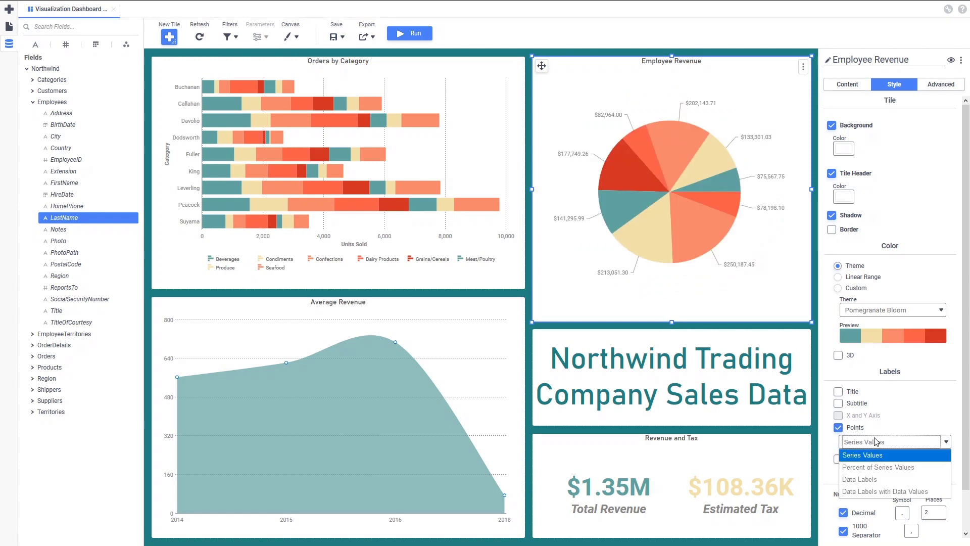
pyautogui.click(881, 456)
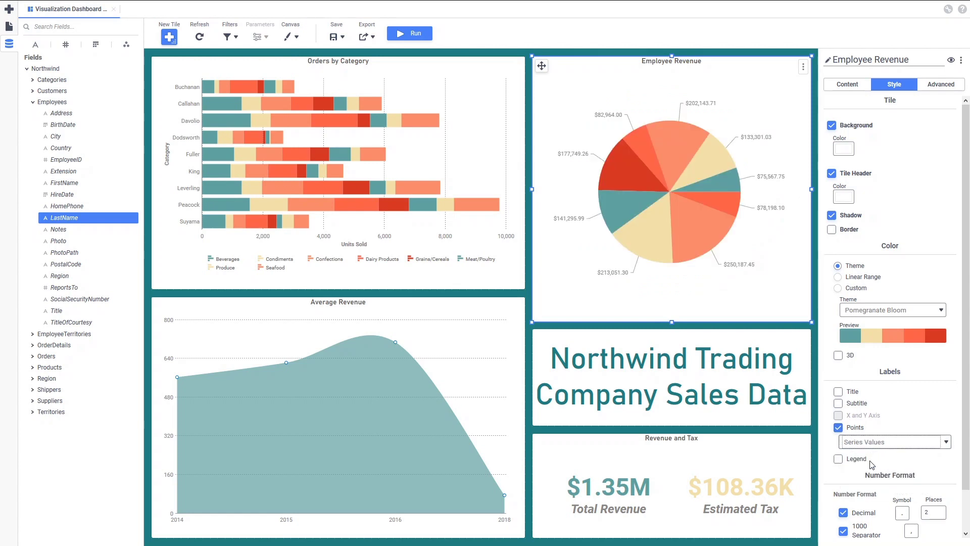
pyautogui.click(856, 460)
pyautogui.click(872, 473)
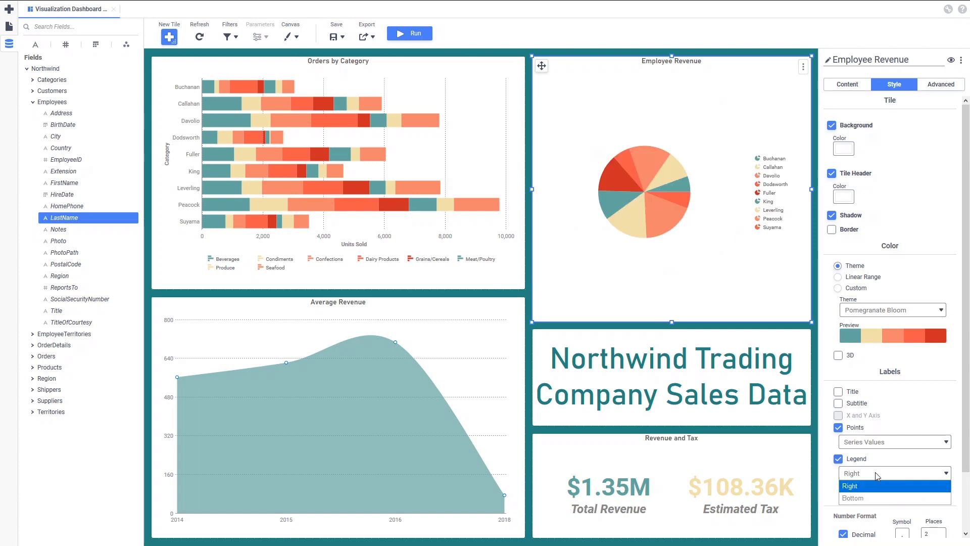
pyautogui.click(928, 499)
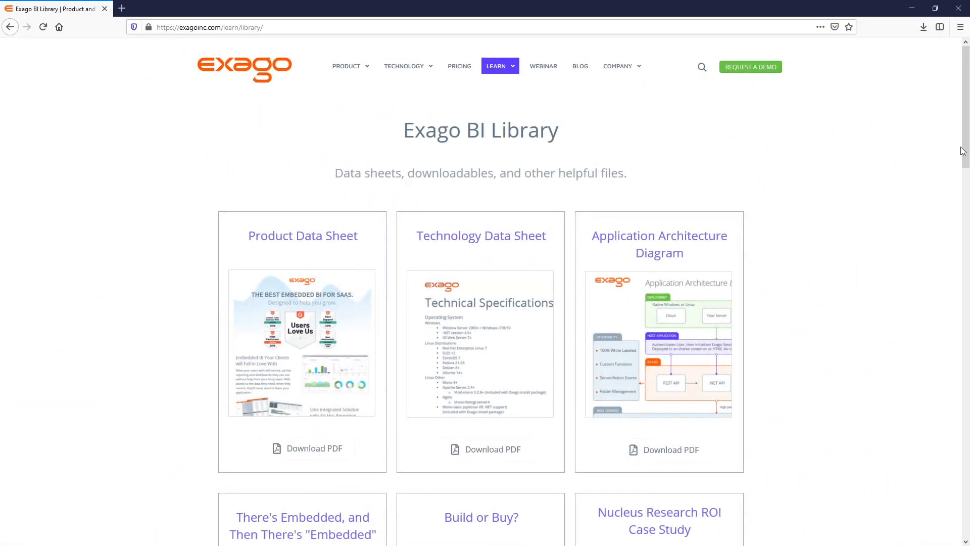
# - Scroll the BI Library page down to the Dashboard Design Cheat Sheet card
pyautogui.scroll(-5, 949, 154)
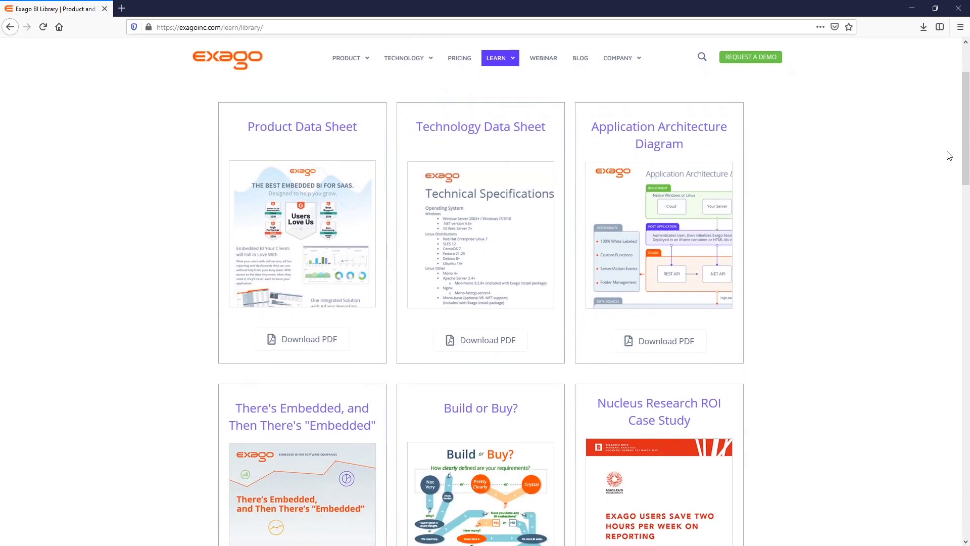
pyautogui.scroll(-6, 949, 155)
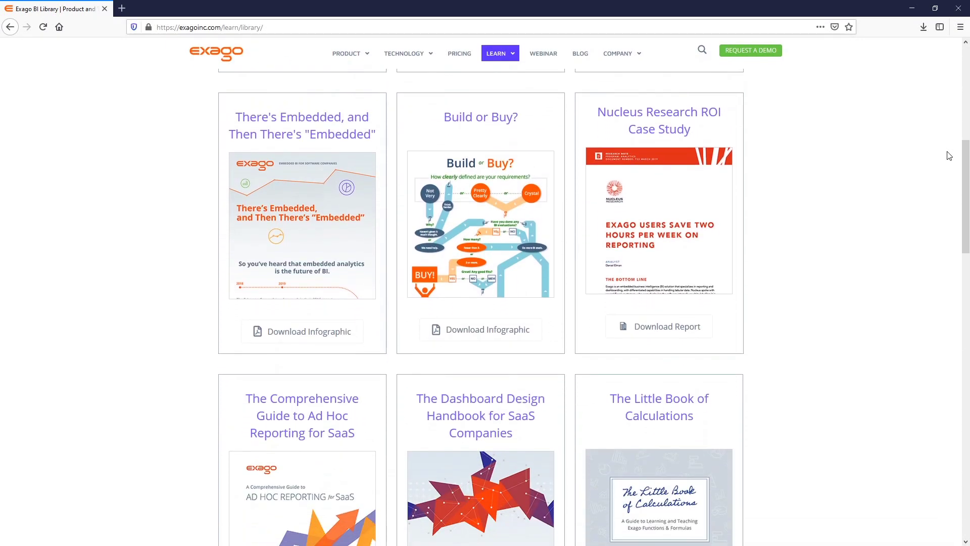
pyautogui.scroll(-7, 949, 155)
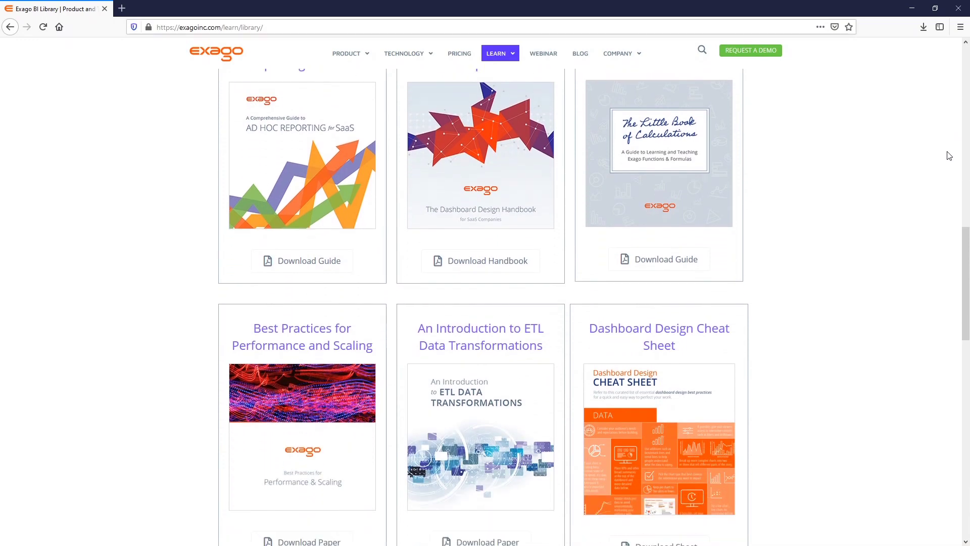
pyautogui.scroll(-1, 949, 155)
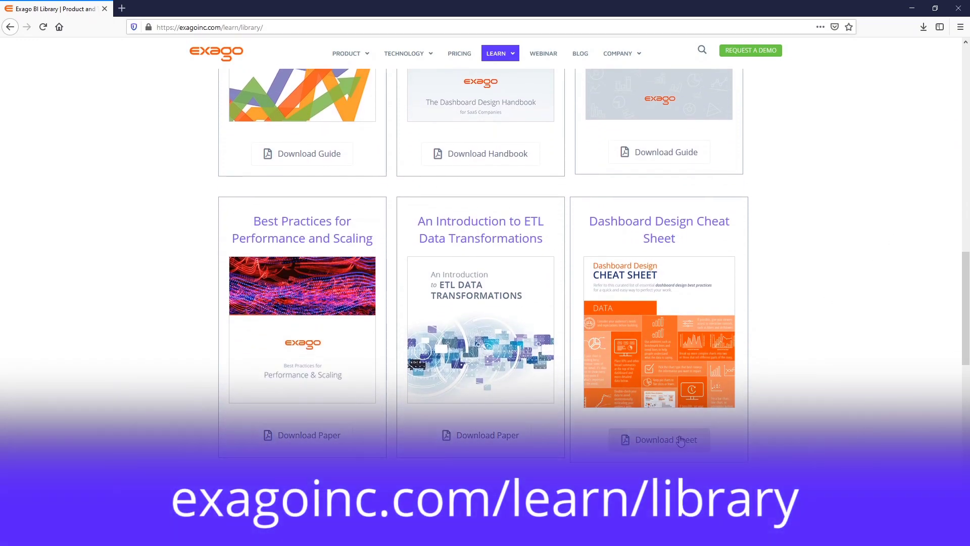
# - Open the Dashboard Design Cheat Sheet PDF and read through its Data, Style and Editing sections
pyautogui.click(666, 441)
pyautogui.scroll(-3, 676, 446)
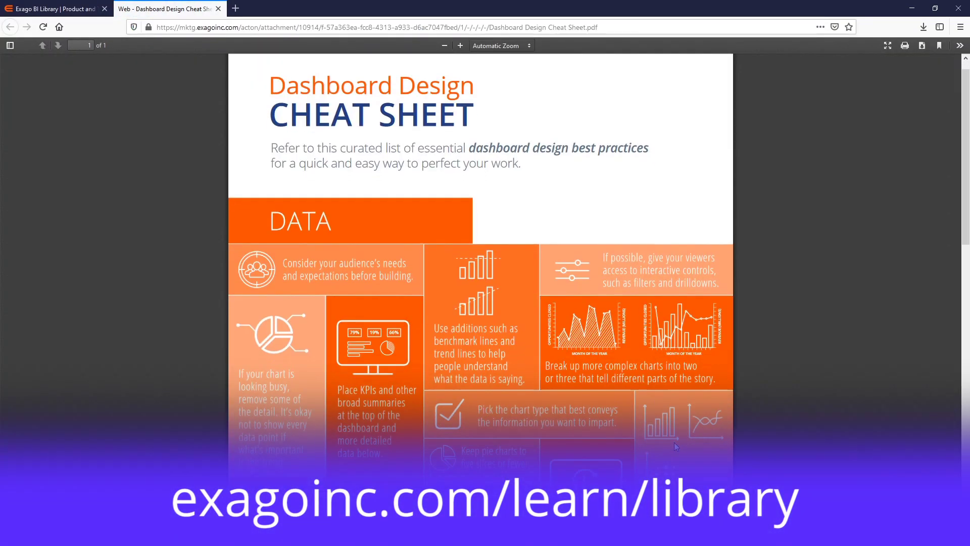
pyautogui.scroll(-7, 676, 446)
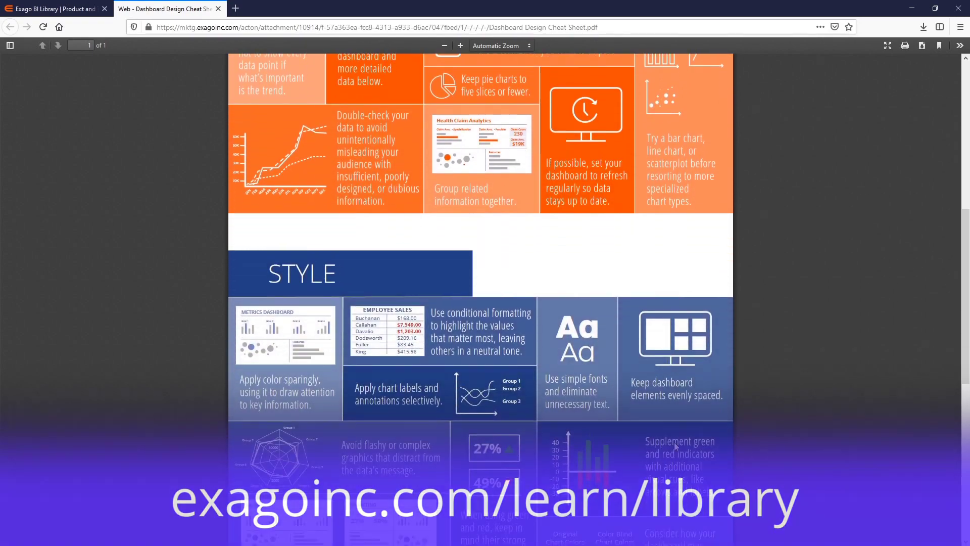
pyautogui.scroll(-5, 676, 443)
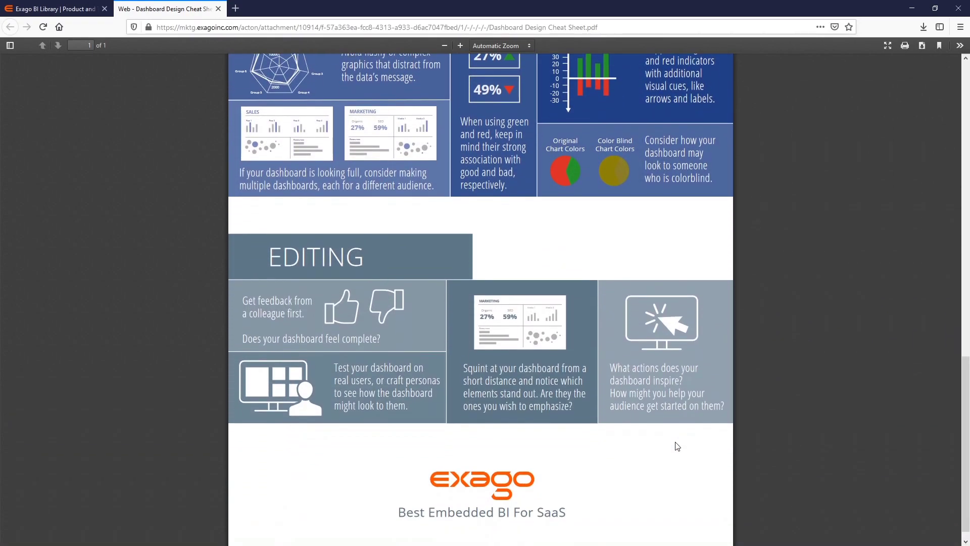